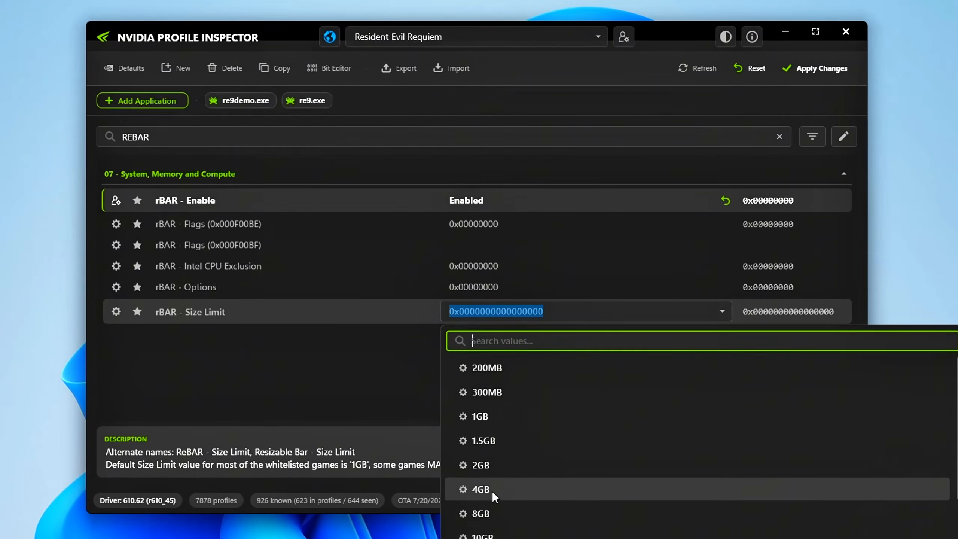
Set rBAR - Size Limit to 4GB in the Resident Evil Requiem profile
left_click(480, 490)
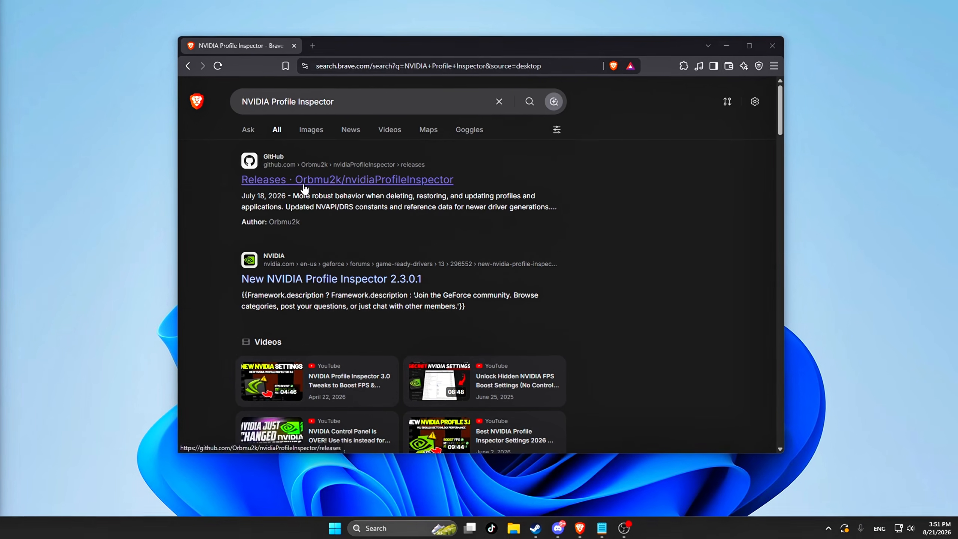
Open the Orbmu2k/nvidiaProfileInspector releases page from the search results and browse through the notes of Release v3.0.2.1
left_click(305, 181)
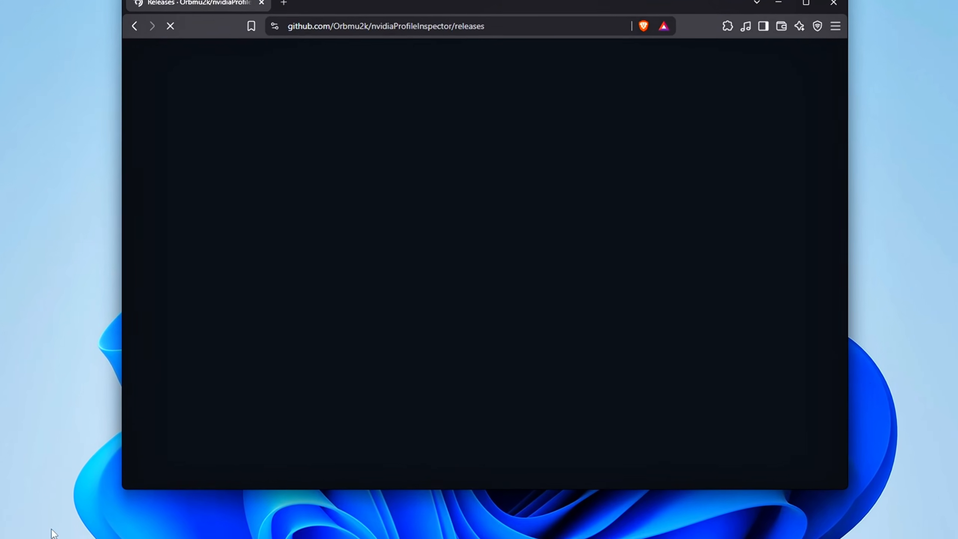
left_click_drag(467, 256, 454, 298)
scroll(472, 291, "down", 3)
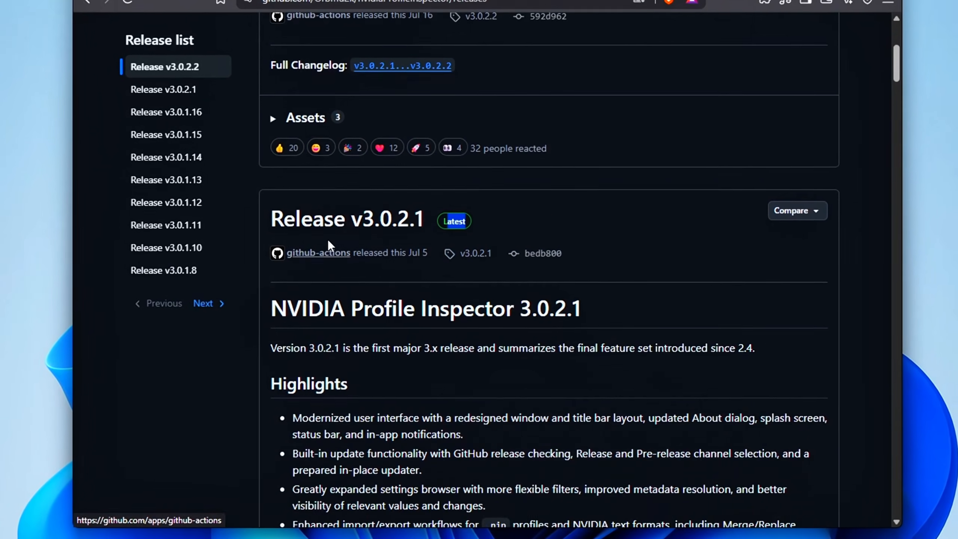
scroll(530, 242, "down", 5)
scroll(337, 345, "down", 15)
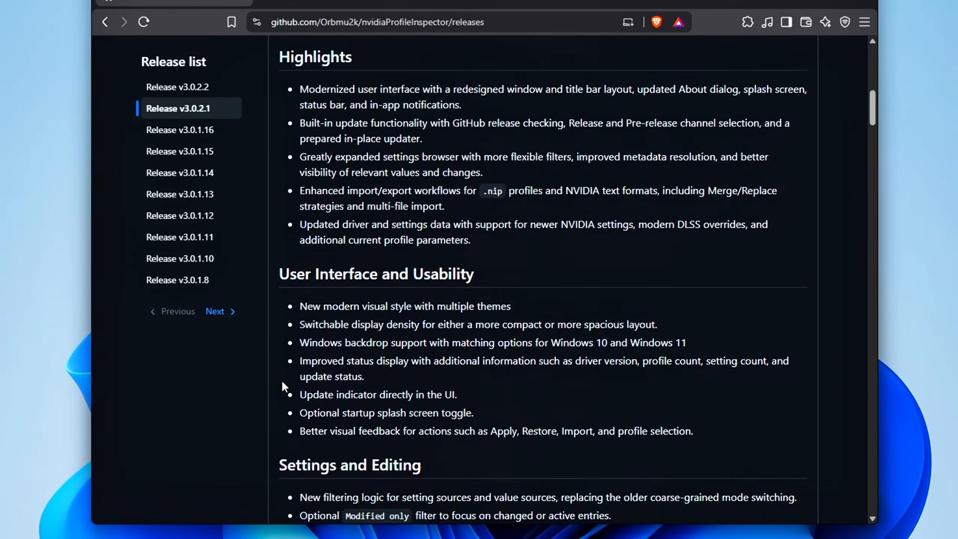
scroll(292, 380, "down", 8)
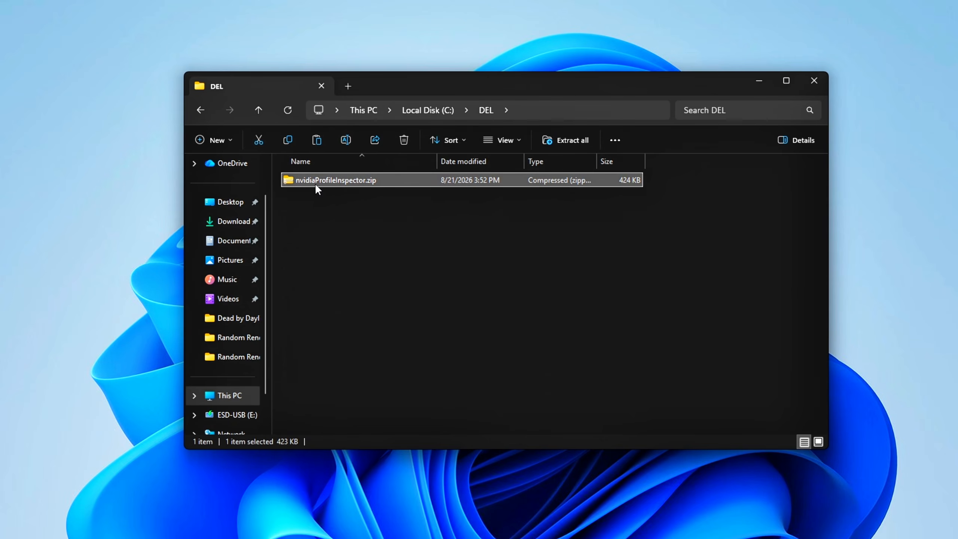
Extract nvidiaProfileInspector.zip to C:\DEL\nvidiaProfileInspector and close the original DEL folder window
right_click(317, 189)
left_click(370, 348)
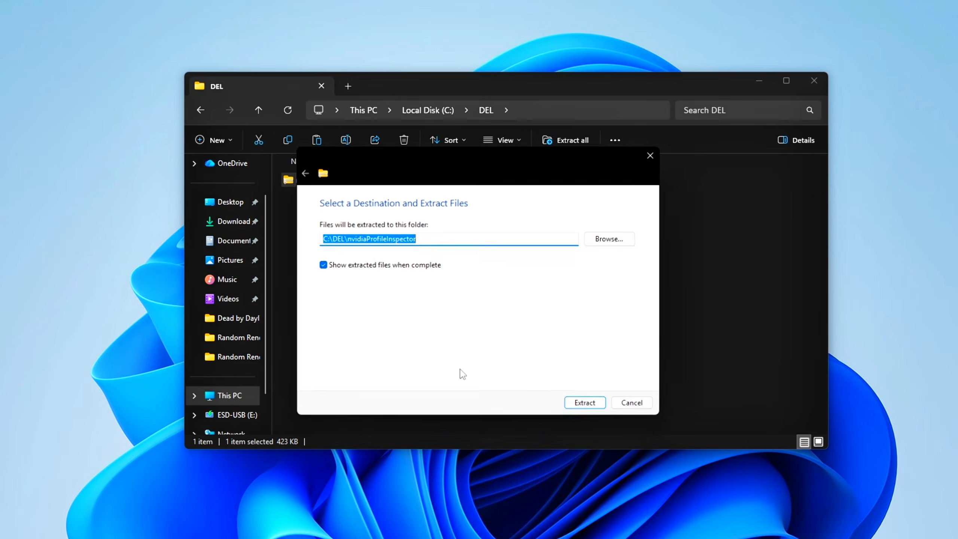
left_click(578, 401)
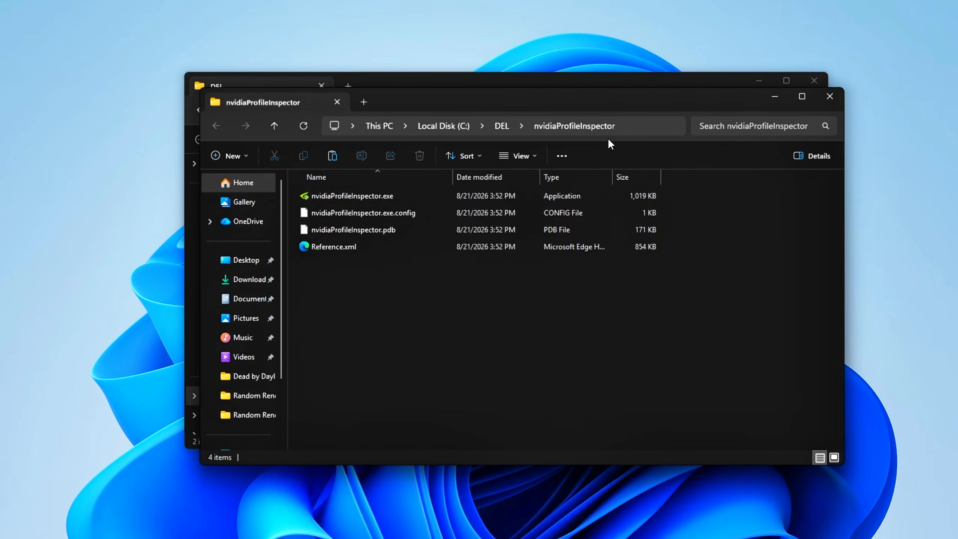
left_click(814, 80)
Enlarge the extracted files' icons, run nvidiaProfileInspector.exe as administrator, and close the folder window
left_click_drag(681, 107, 671, 99)
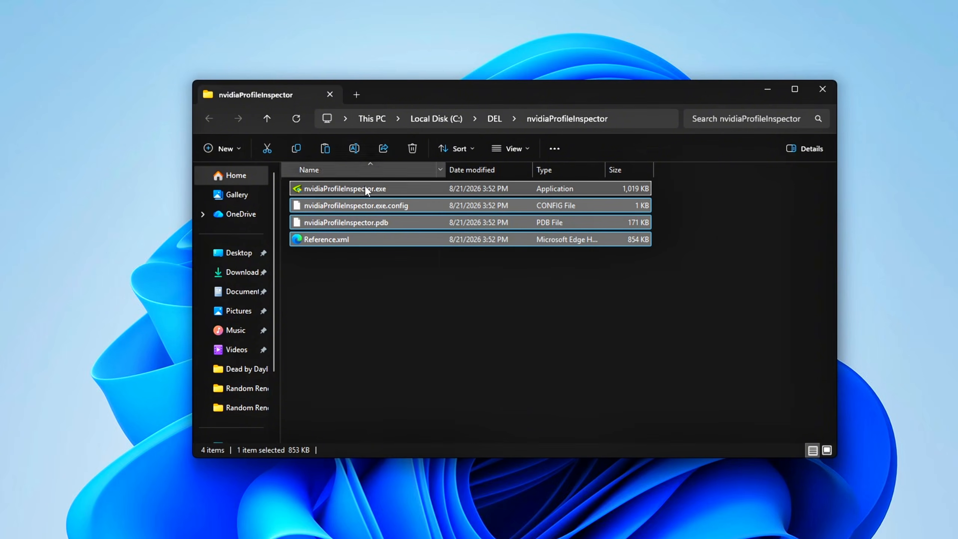
scroll(498, 379, "up", 5, "ctrl")
left_click(373, 267)
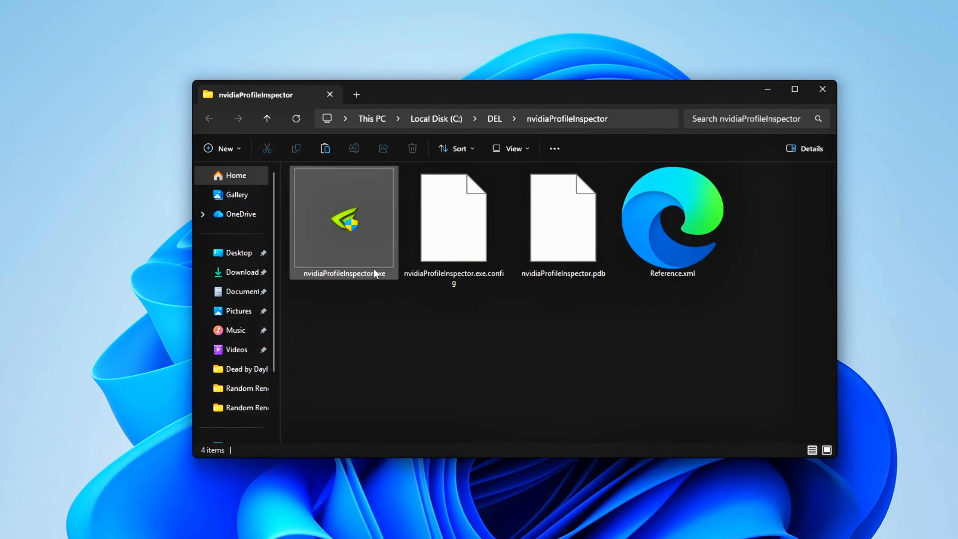
right_click(376, 223)
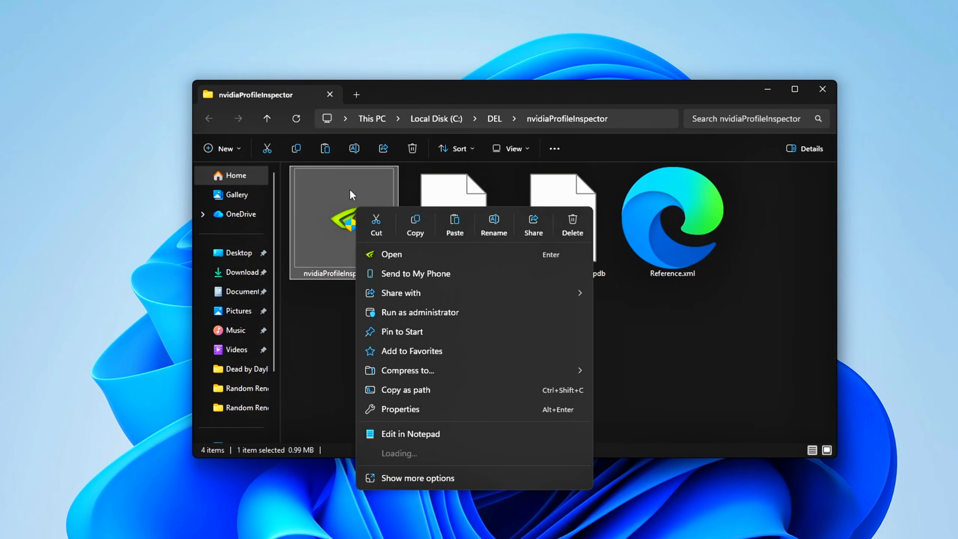
left_click(446, 309)
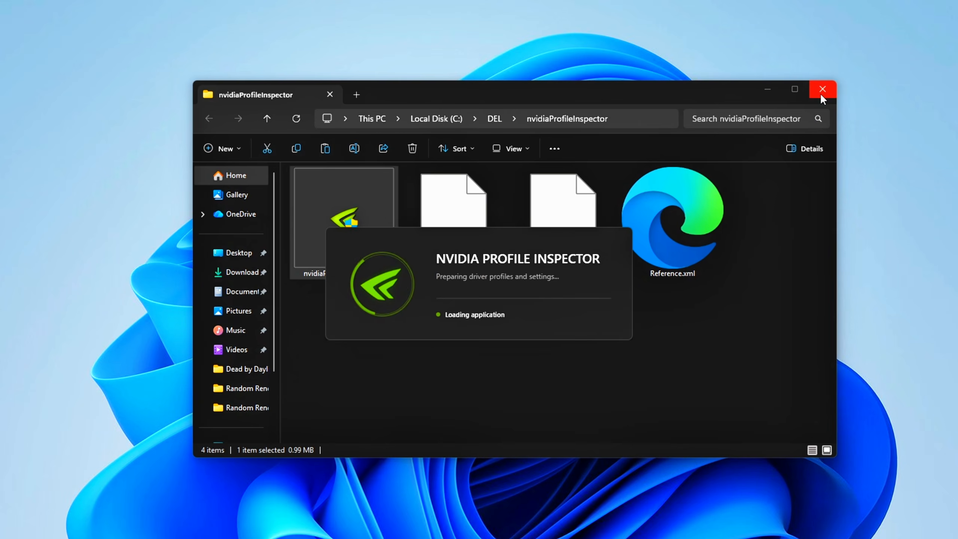
left_click(829, 88)
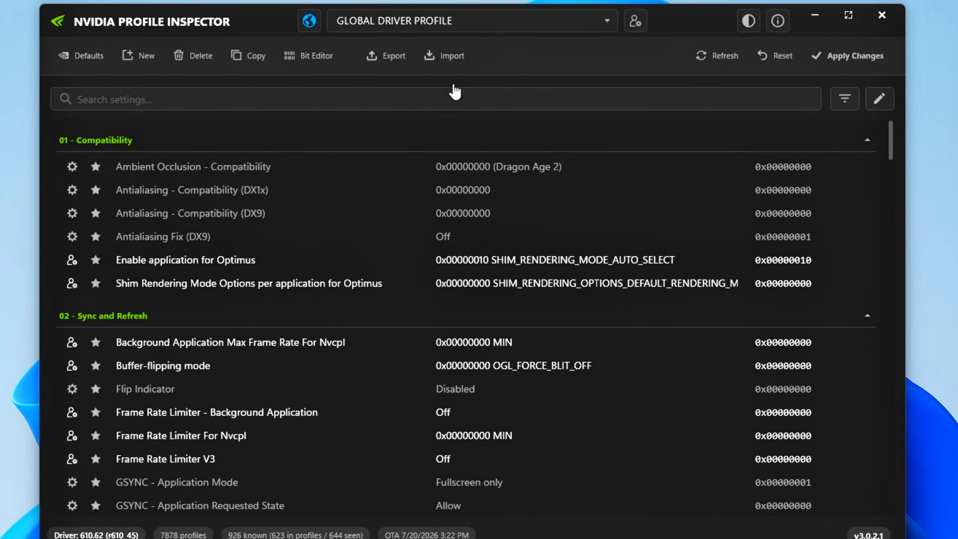
Back up the global driver profile by exporting the current profile only as a .nip file in Documents
left_click(373, 58)
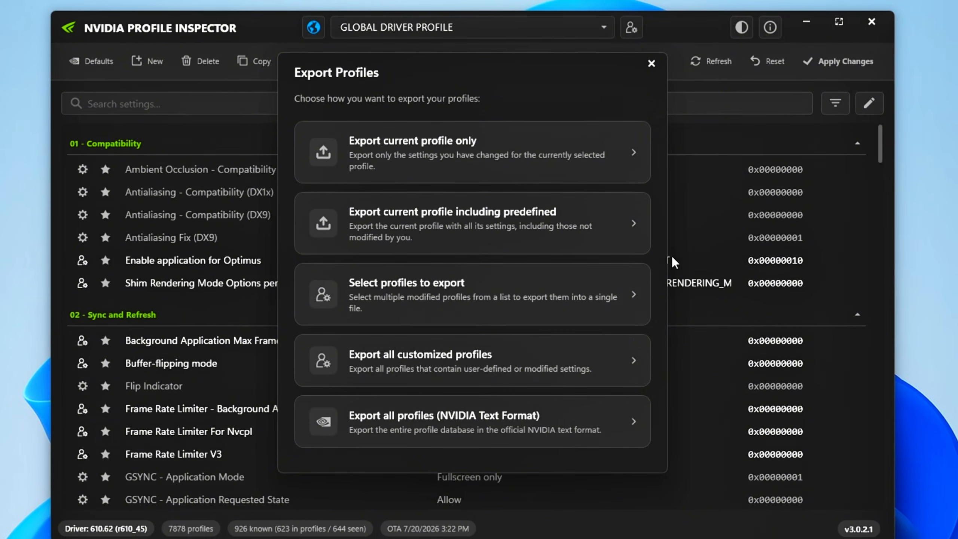
left_click(381, 137)
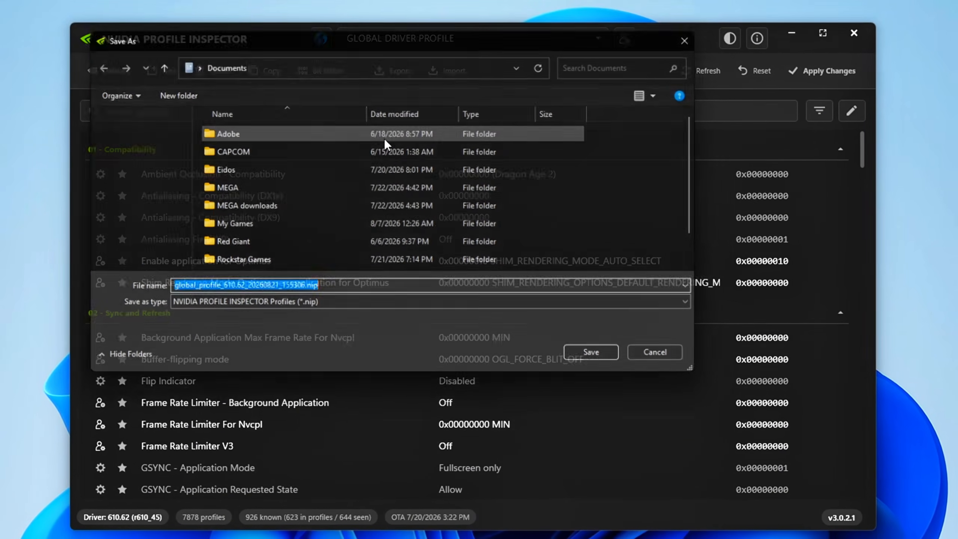
left_click_drag(284, 43, 406, 119)
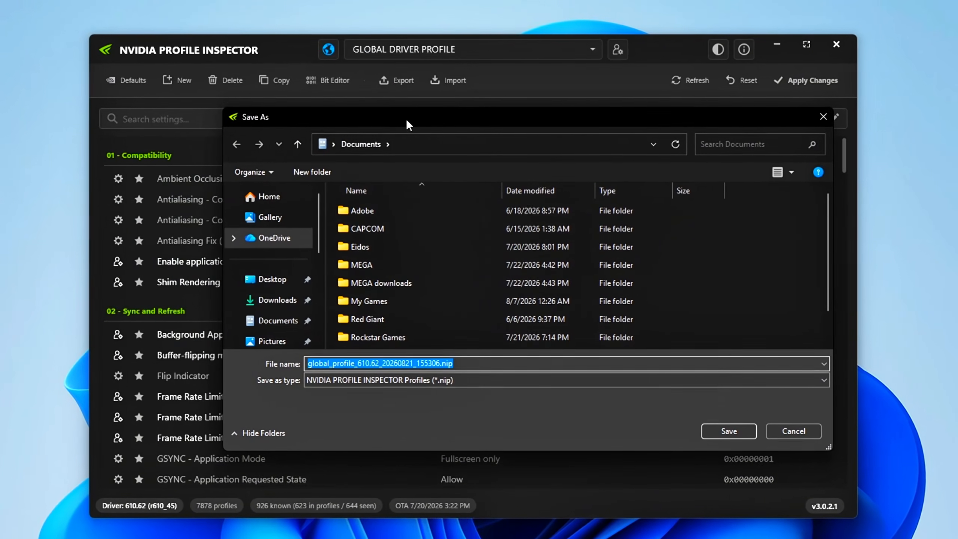
left_click_drag(453, 363, 309, 361)
left_click(704, 417)
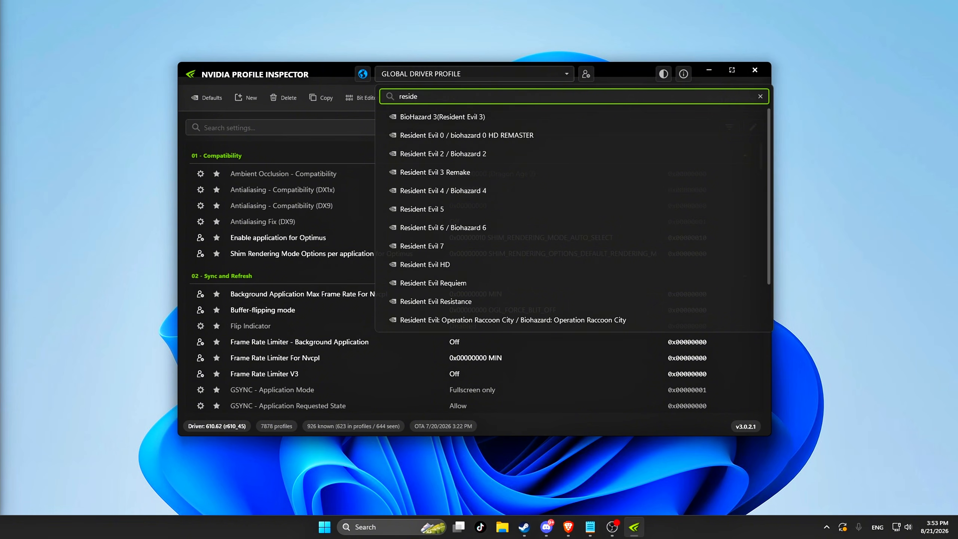
Load the Resident Evil Requiem profile from the profile matches for "reside"
key("Down")
key("Down")
key("Down")
key("Down")
key("Down")
key("Down")
key("Down")
key("Down")
key("Down")
key("Down")
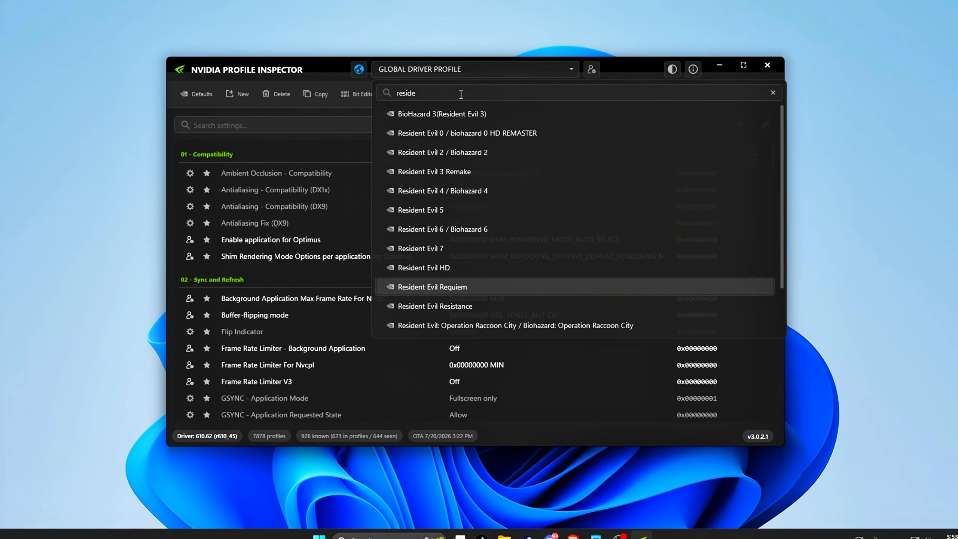
key("Return")
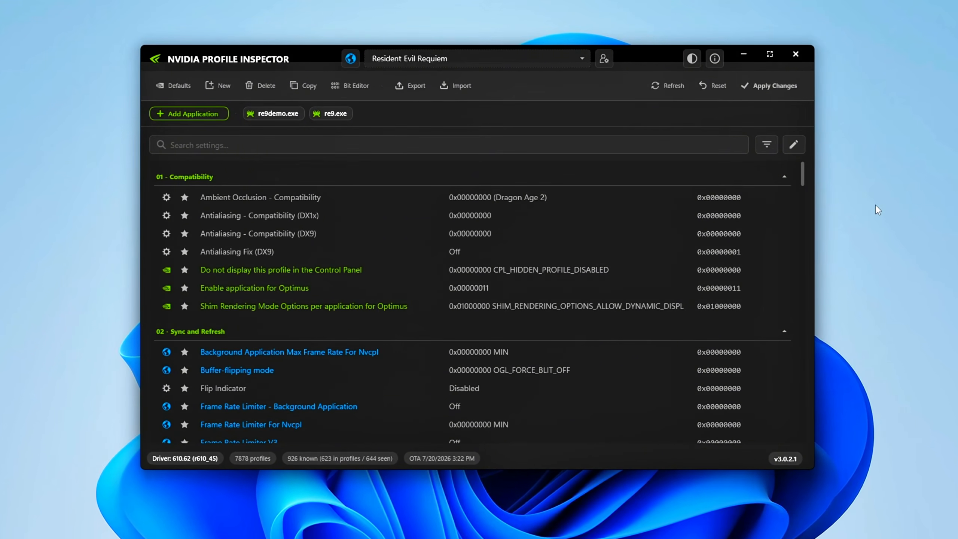
Filter the settings by "frame rate" and browse the FPS values available for Frame Rate Limiter V3
left_click(340, 145)
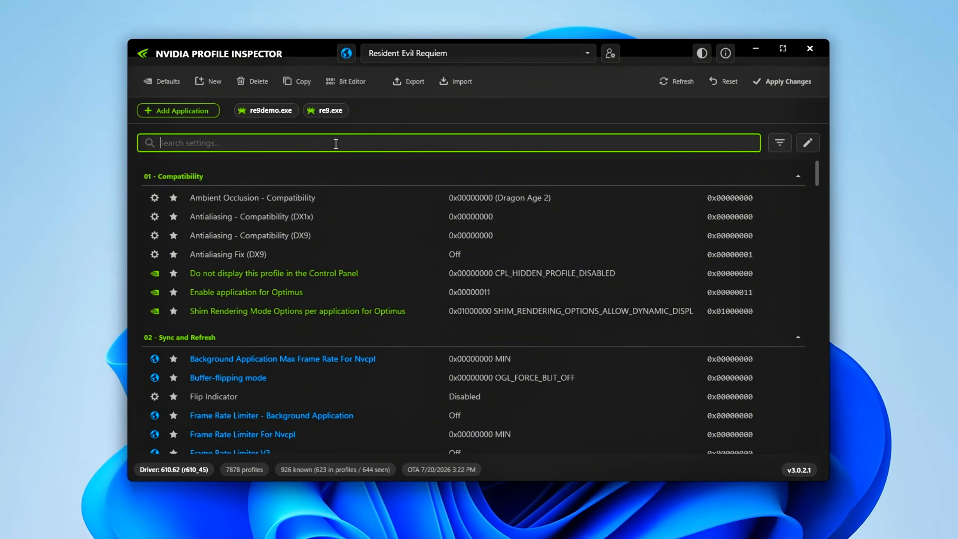
type("frame")
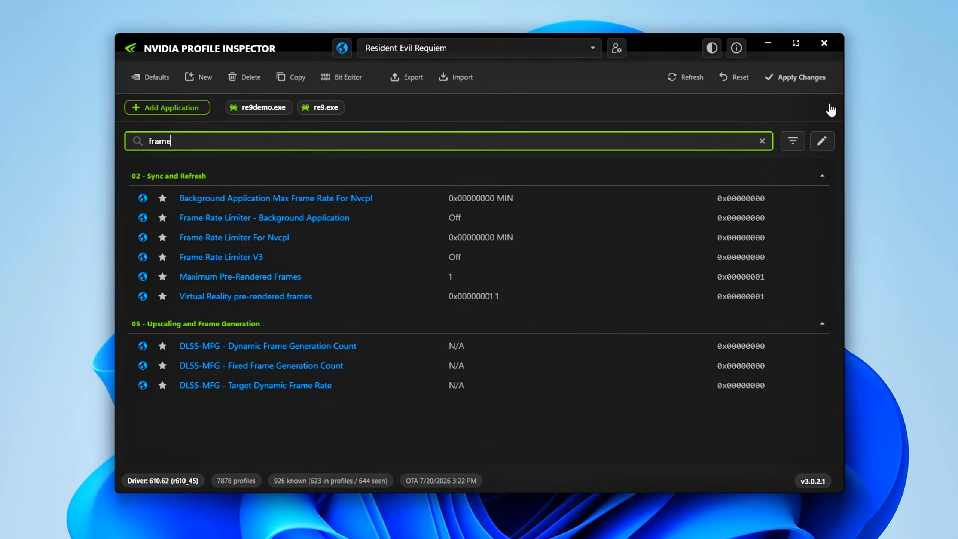
type(" rate")
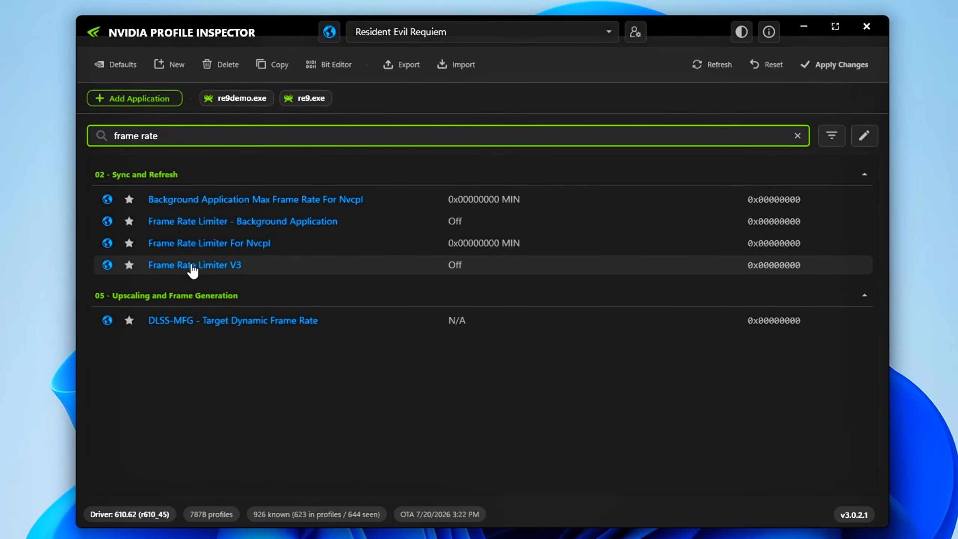
left_click(479, 263)
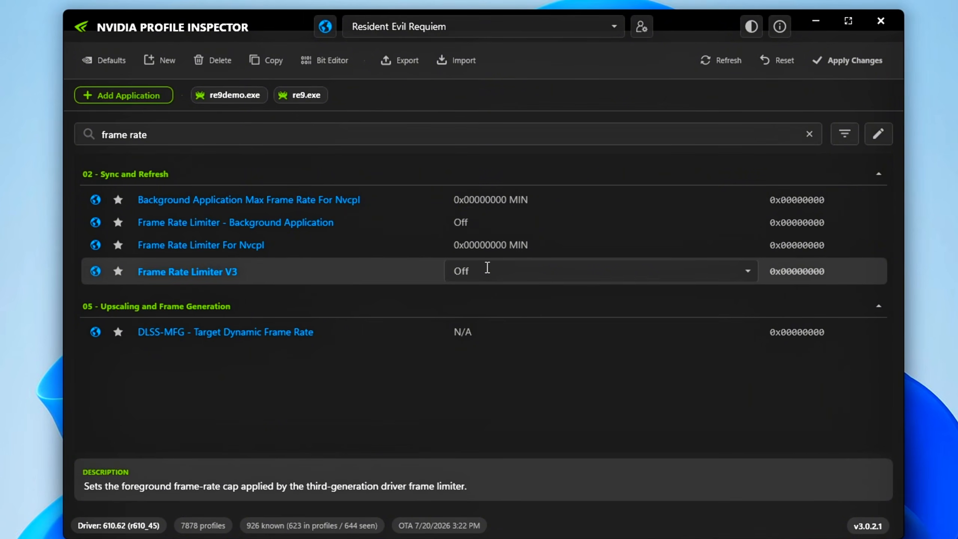
left_click(748, 275)
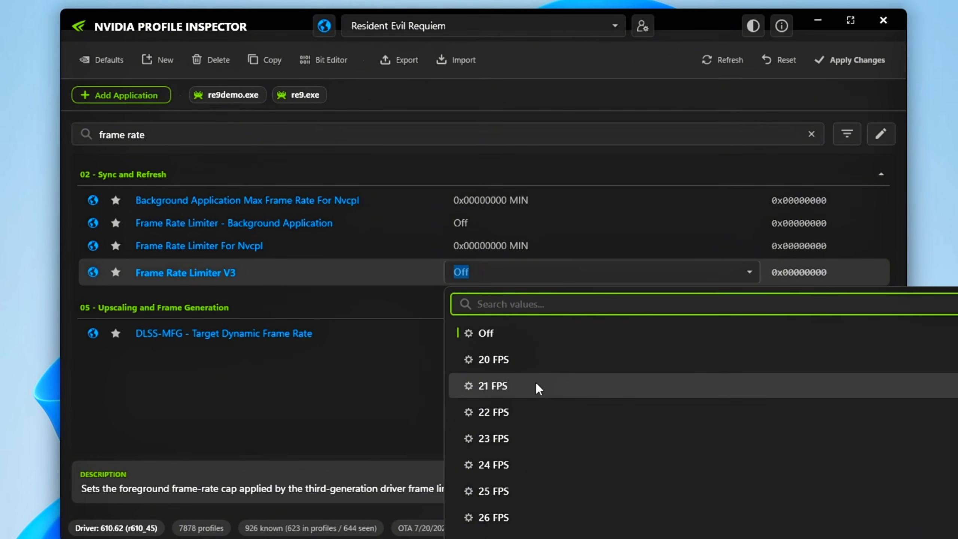
scroll(532, 378, "down", 2)
scroll(527, 378, "down", 13)
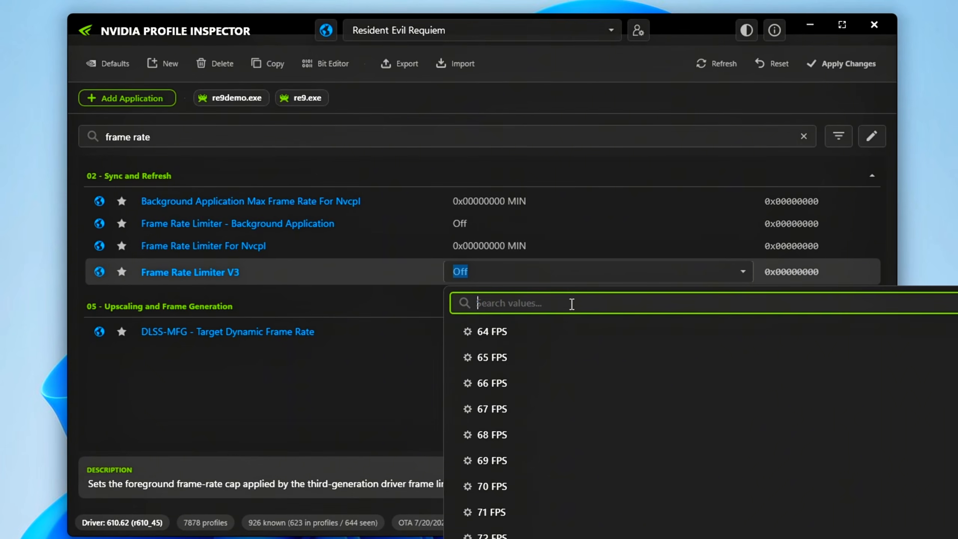
Try example caps such as 141, 237 and 117 in the value search of Frame Rate Limiter V3
type("14")
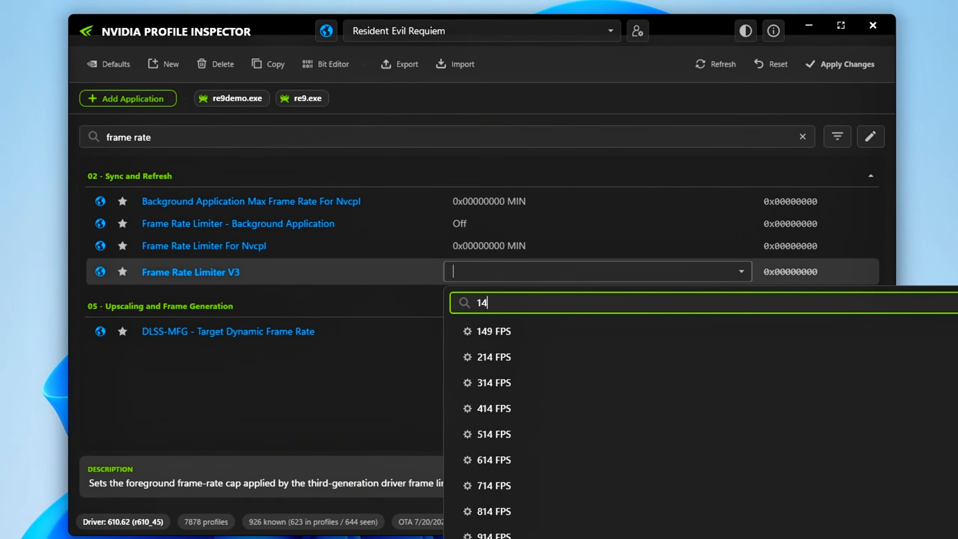
type("4")
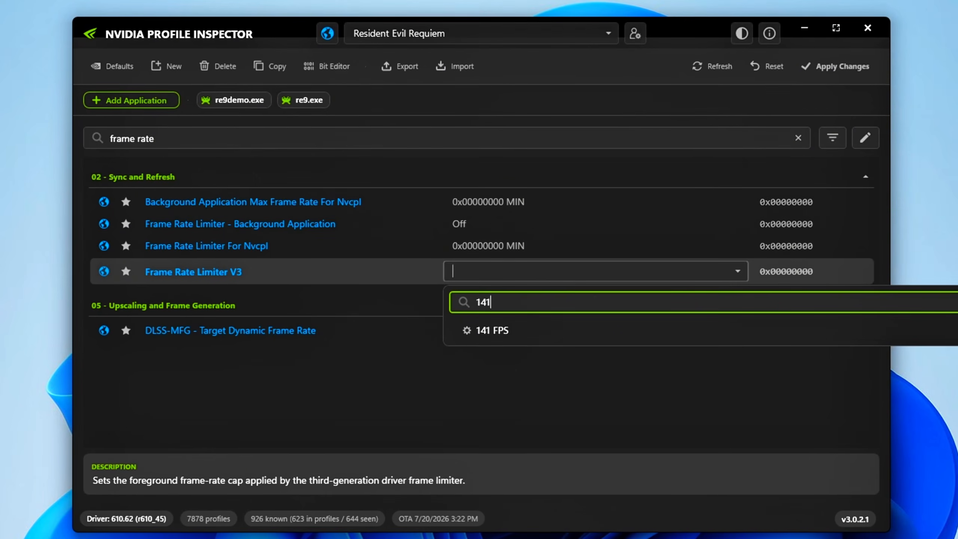
key("BackSpace")
key("BackSpace")
key("BackSpace")
type("2")
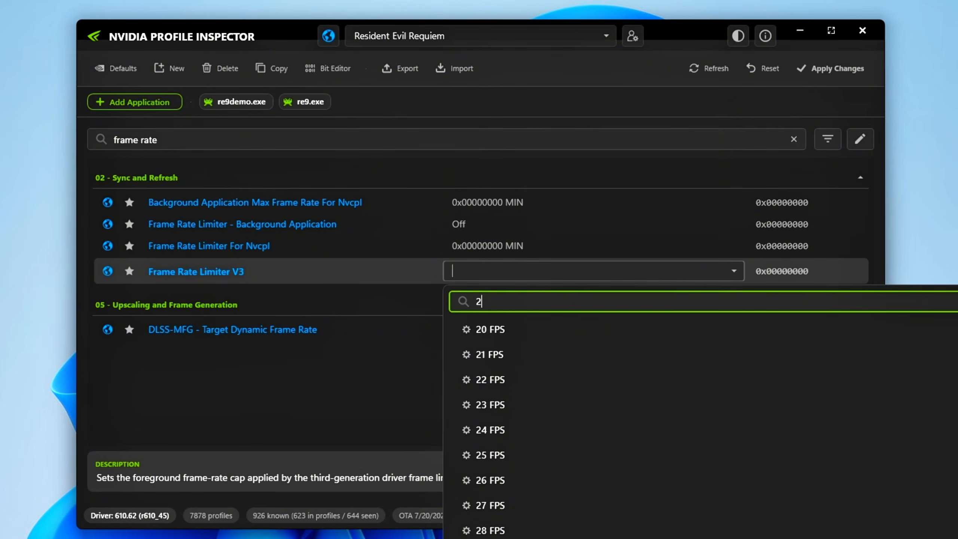
type("40")
key("BackSpace")
key("BackSpace")
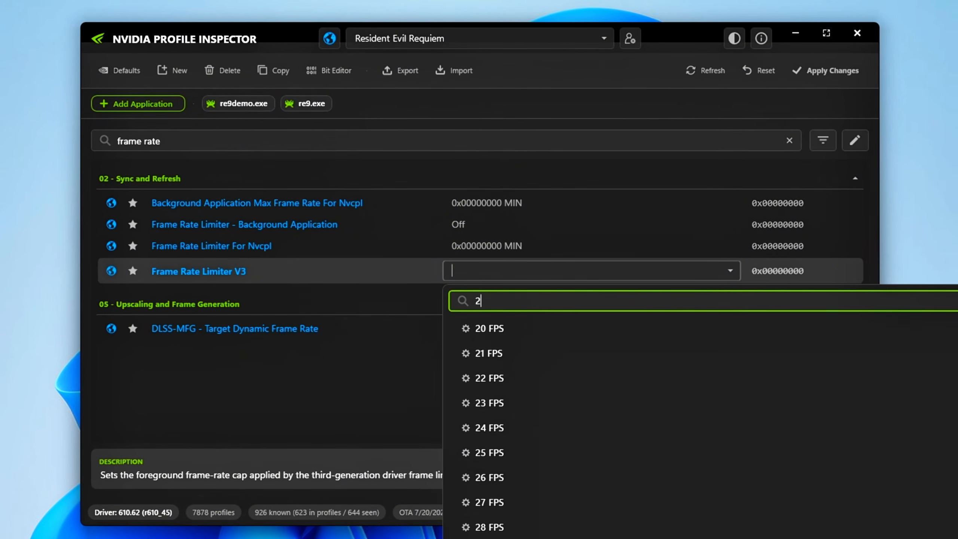
type("37")
key("BackSpace")
key("BackSpace")
key("BackSpace")
type("120")
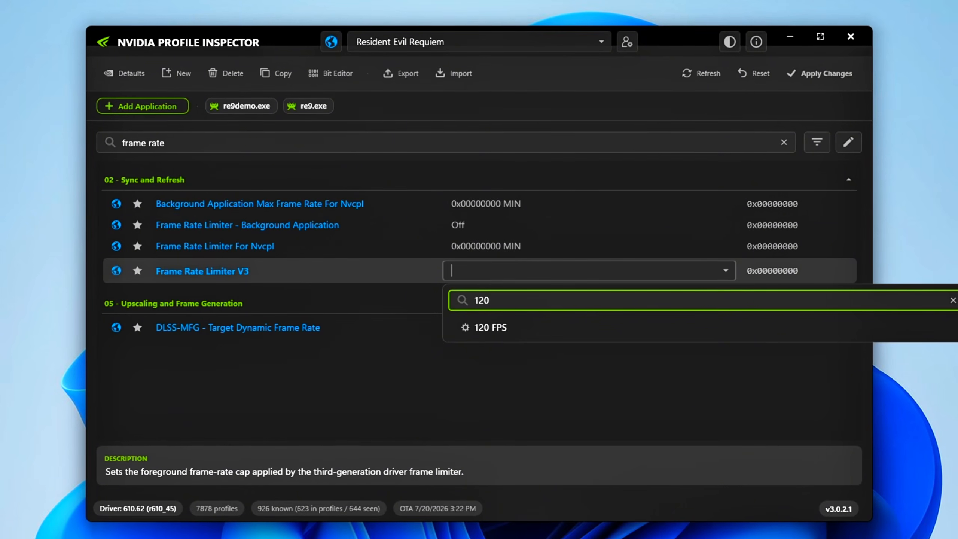
key("BackSpace")
key("BackSpace")
type("17")
key("Escape")
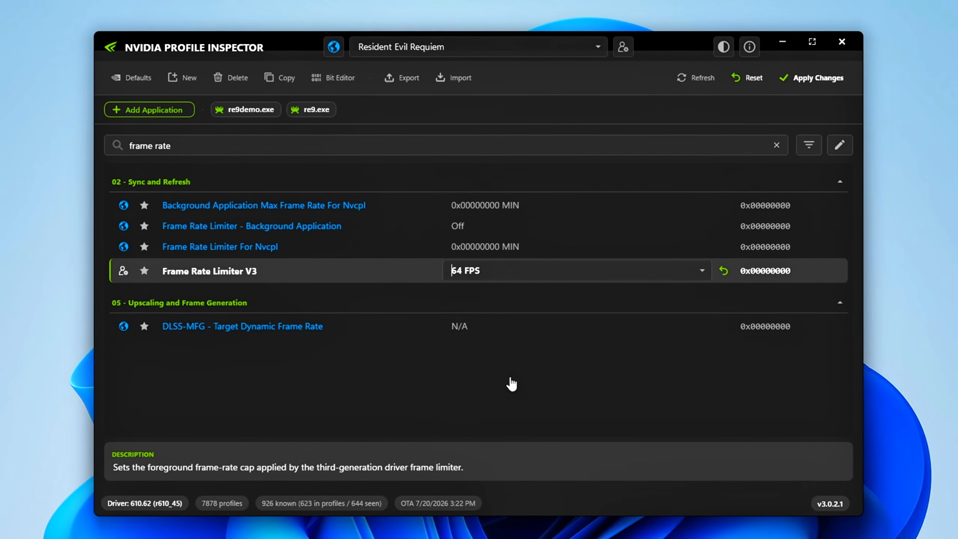
Set Frame Rate Limiter V3 to 117 FPS
left_click(507, 270)
type("117")
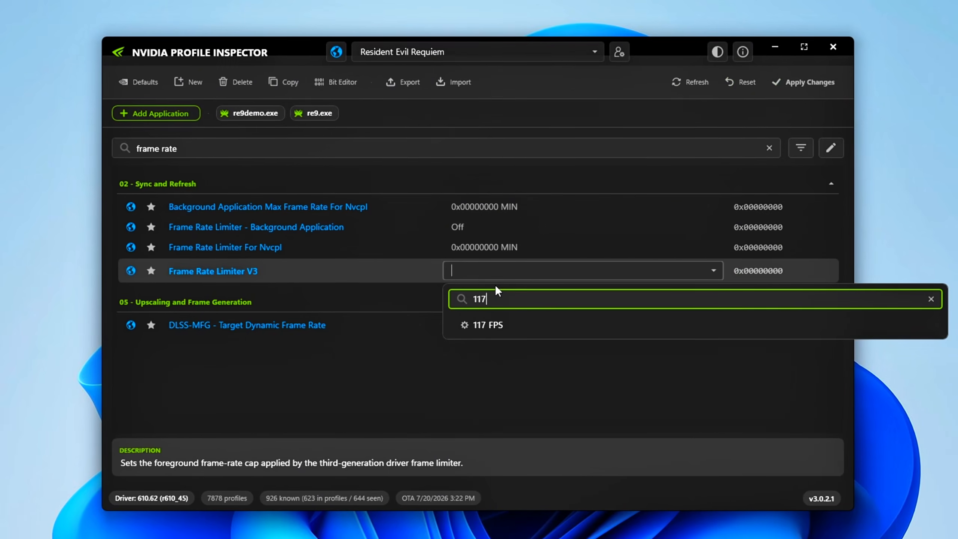
left_click(495, 325)
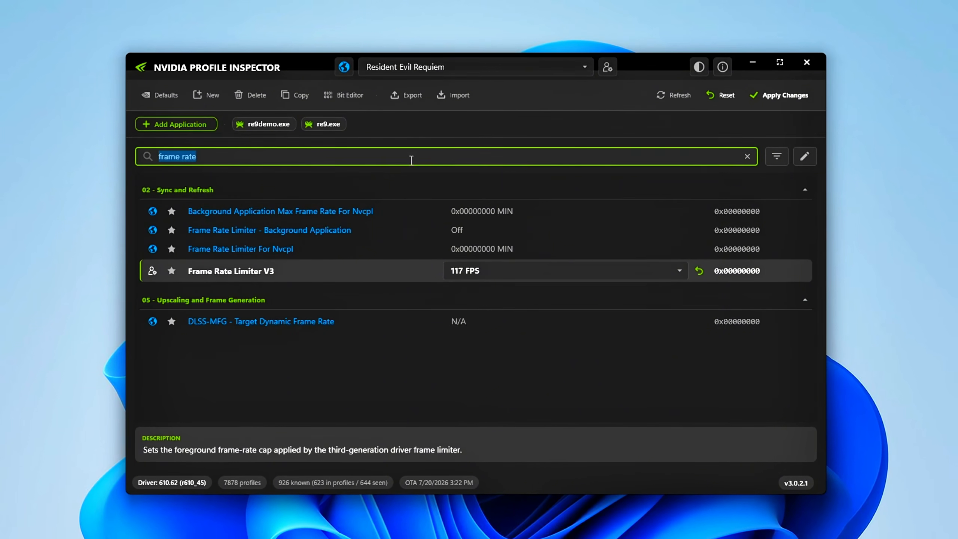
Filter the settings by "maxi", set Maximum Pre-Rendered Frames to 1, and clear the filter
type("mazi")
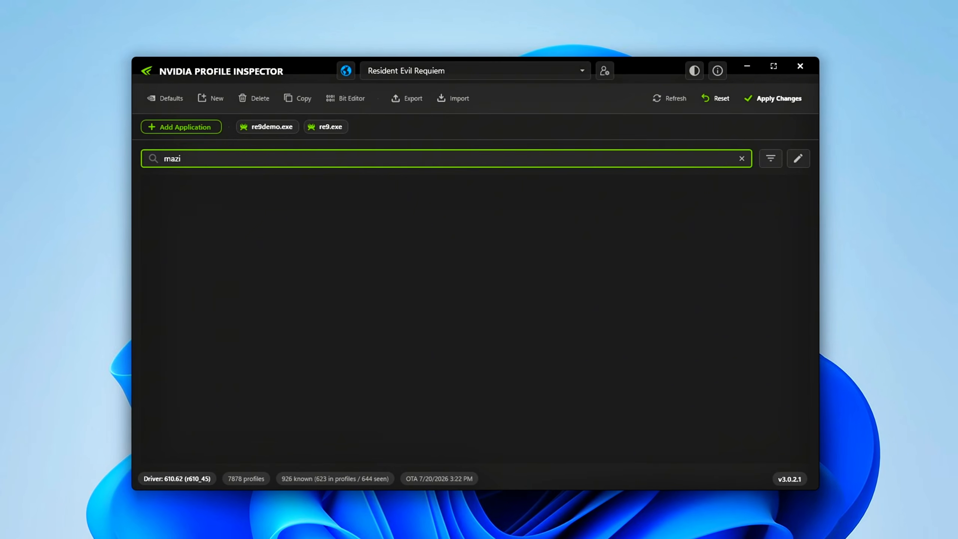
key("BackSpace")
key("BackSpace")
type("xi")
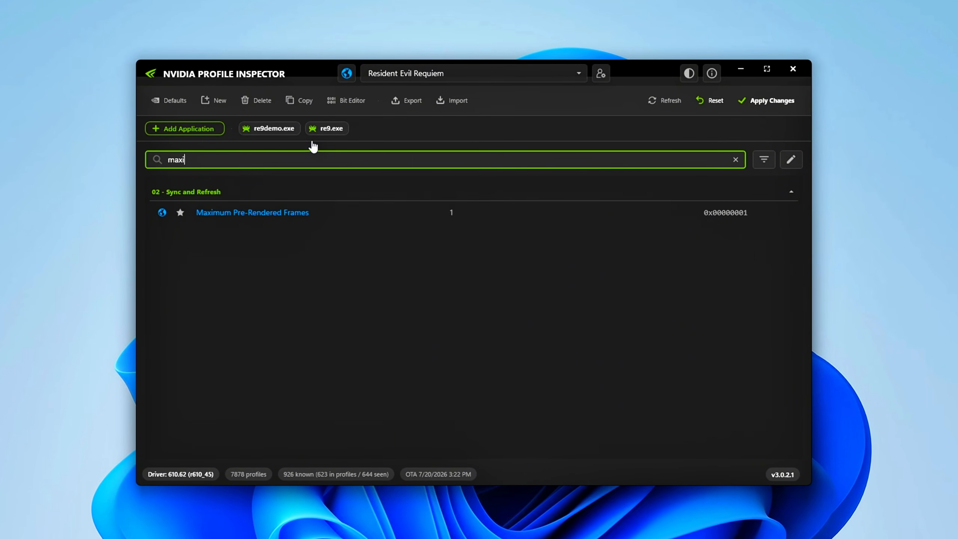
left_click(292, 211)
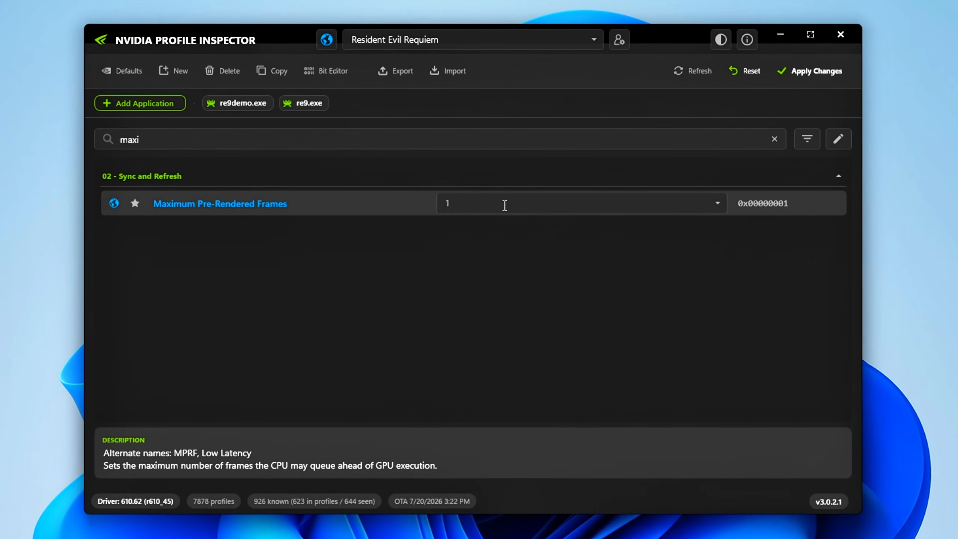
left_click(724, 203)
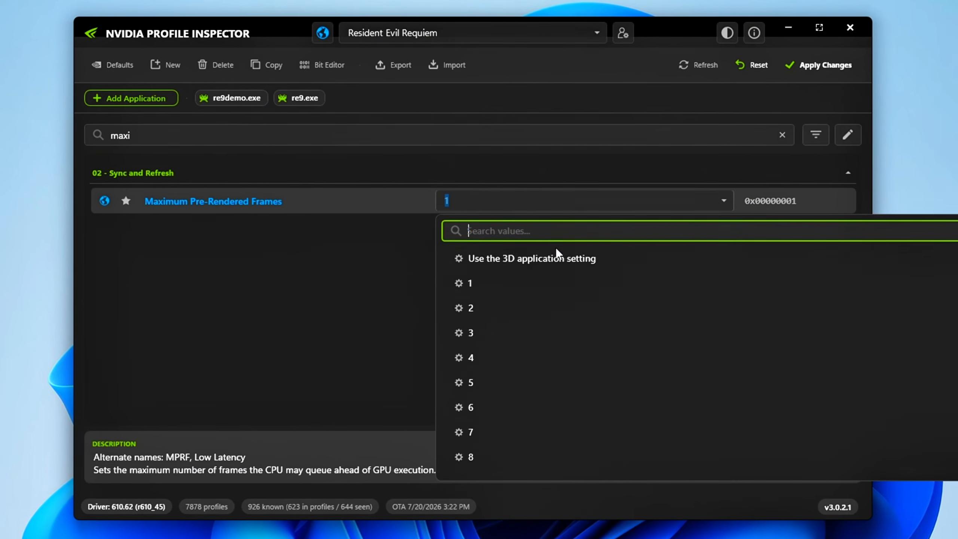
left_click(495, 252)
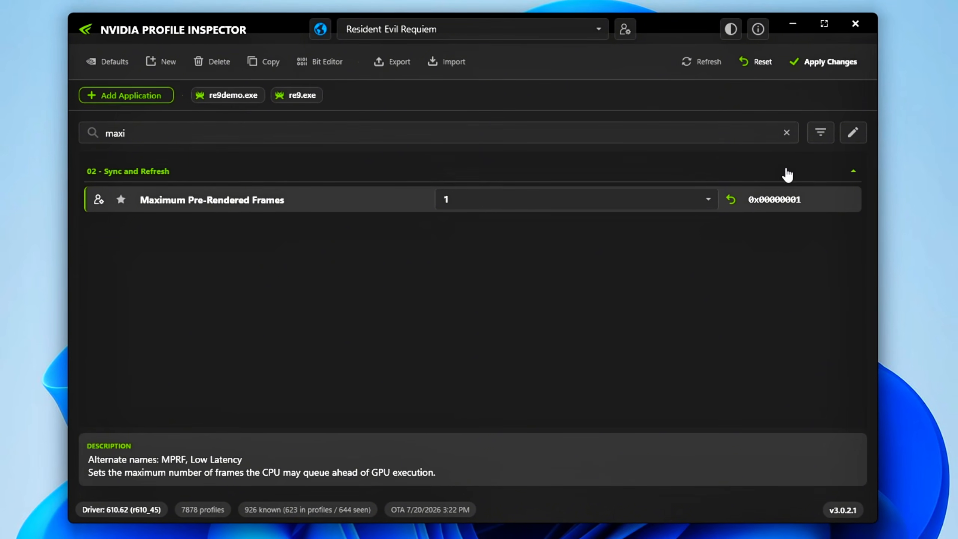
left_click(786, 132)
left_click_drag(862, 161, 851, 185)
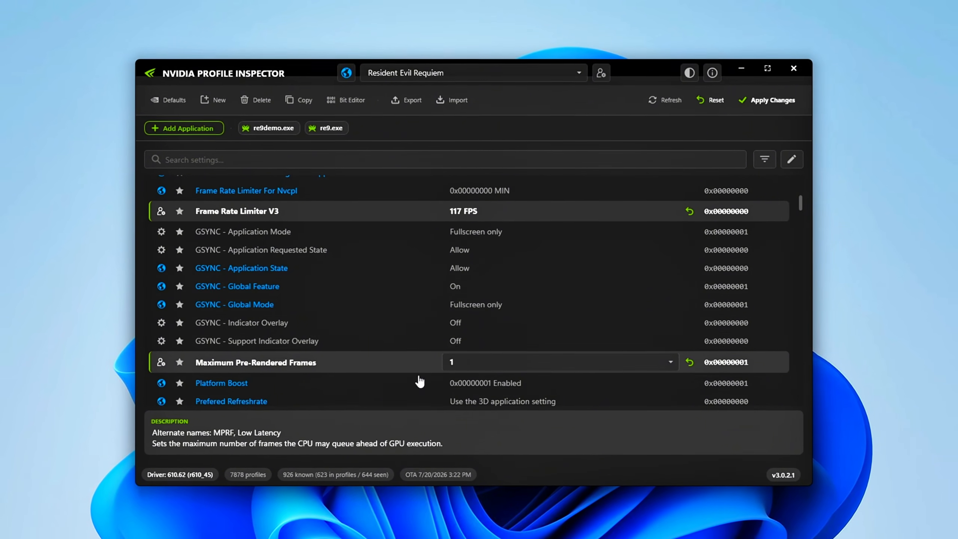
scroll(751, 279, "up", 6)
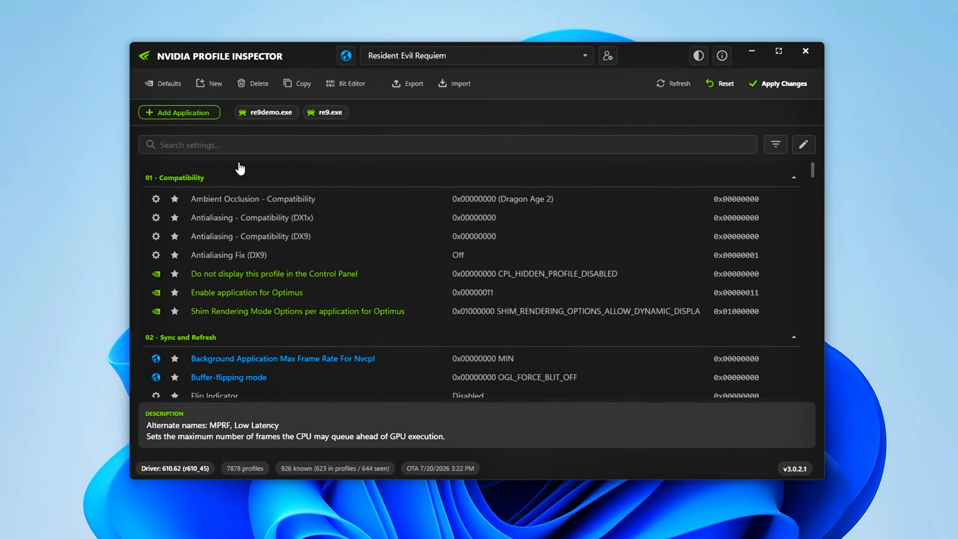
Filter the settings by "power management -" and set Power Management - Mode to Prefer maximum performance
left_click(278, 148)
type("ower")
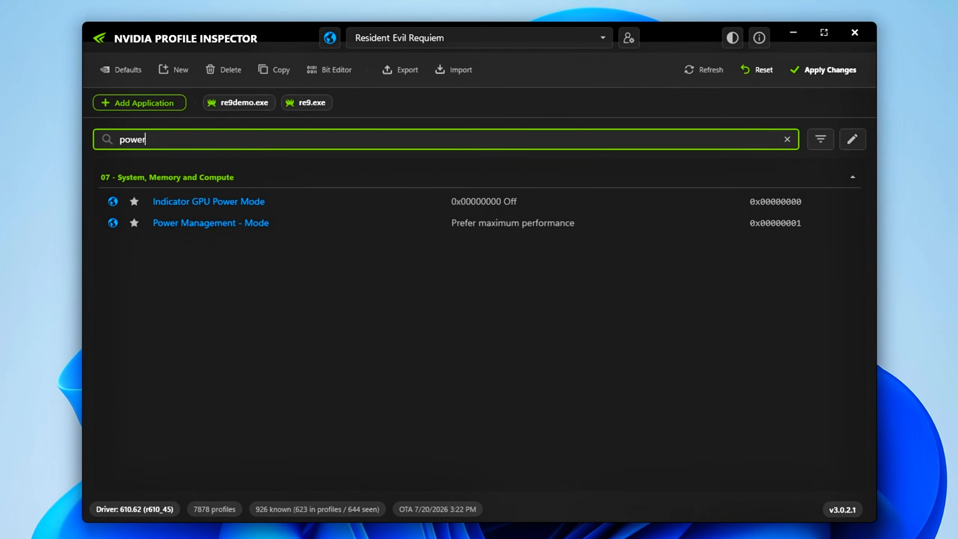
type(" management -")
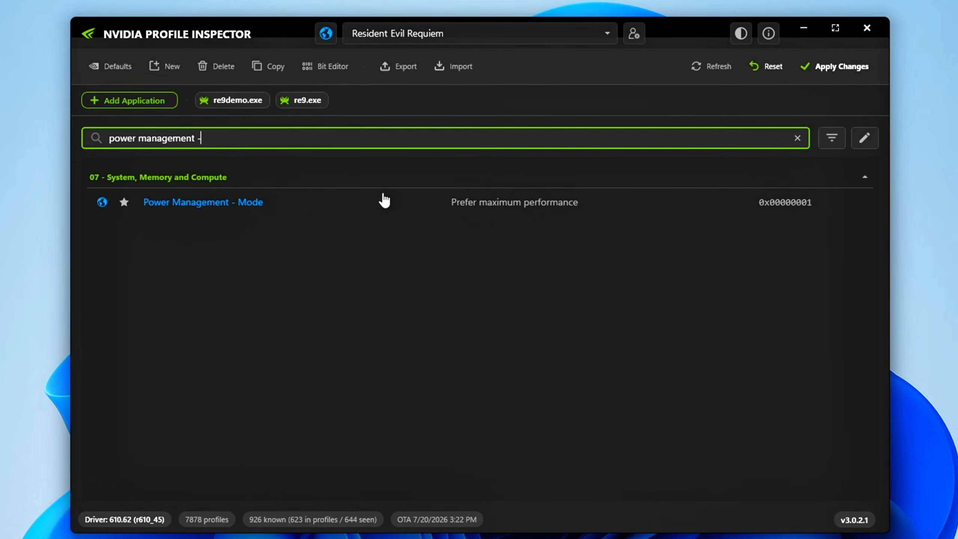
left_click(443, 268)
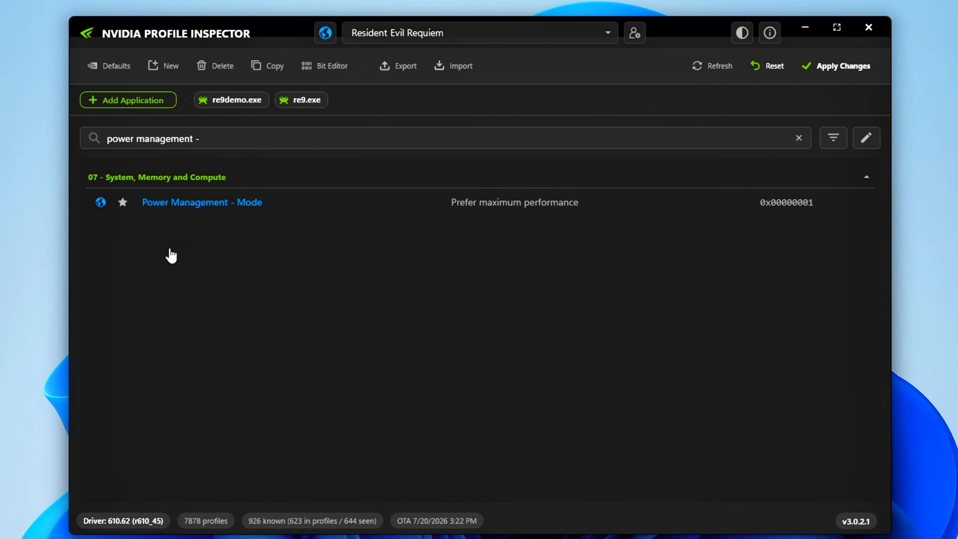
left_click(488, 209)
left_click(740, 208)
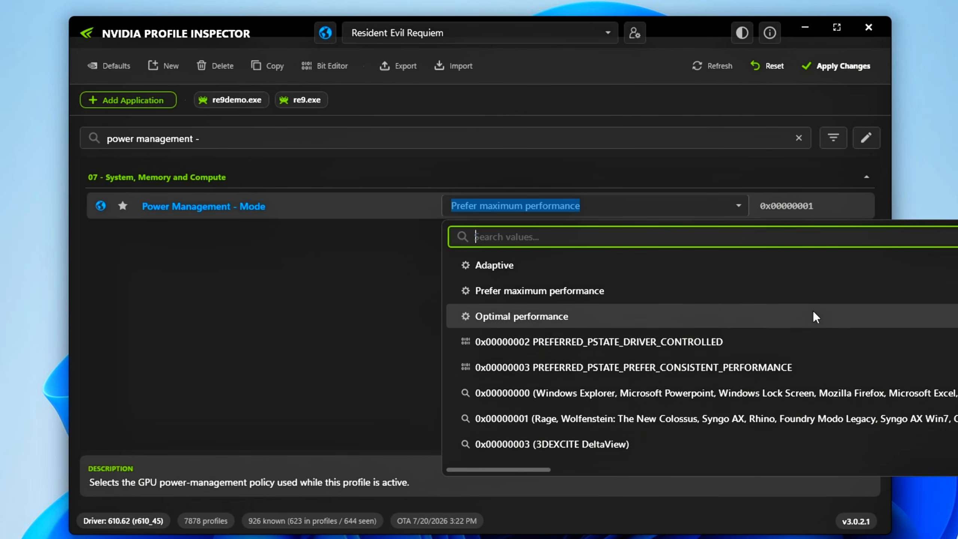
left_click(677, 284)
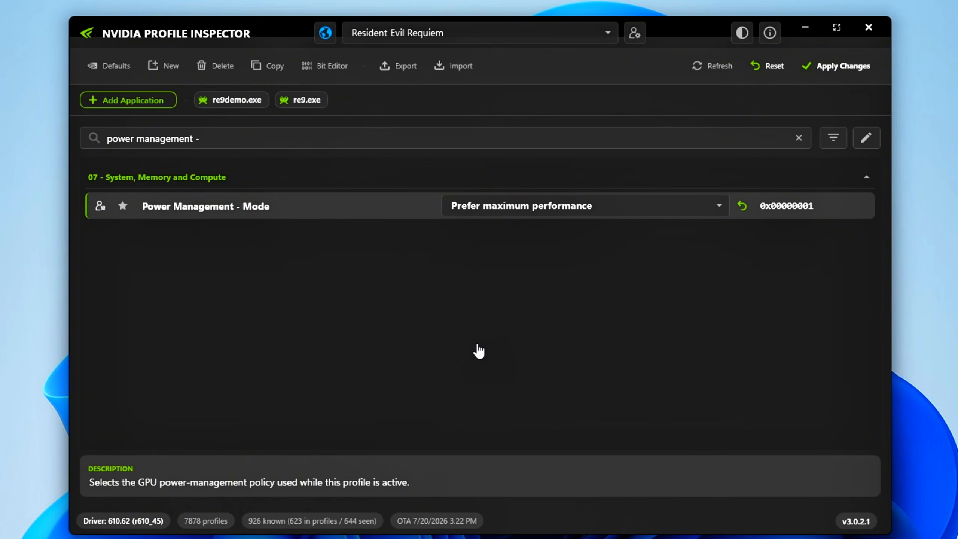
Replace the settings filter with "threaded" to find Threaded Optimization
left_click(332, 138)
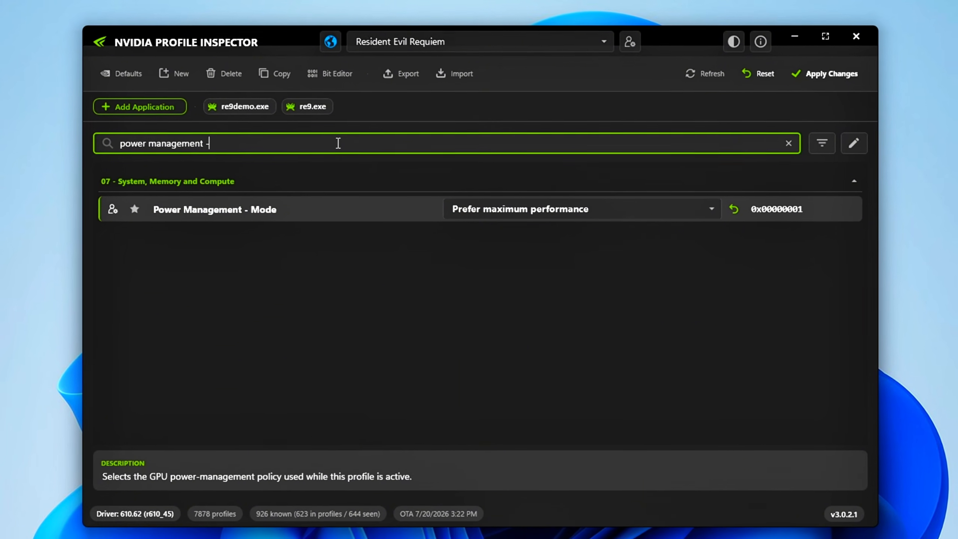
key("ctrl+a")
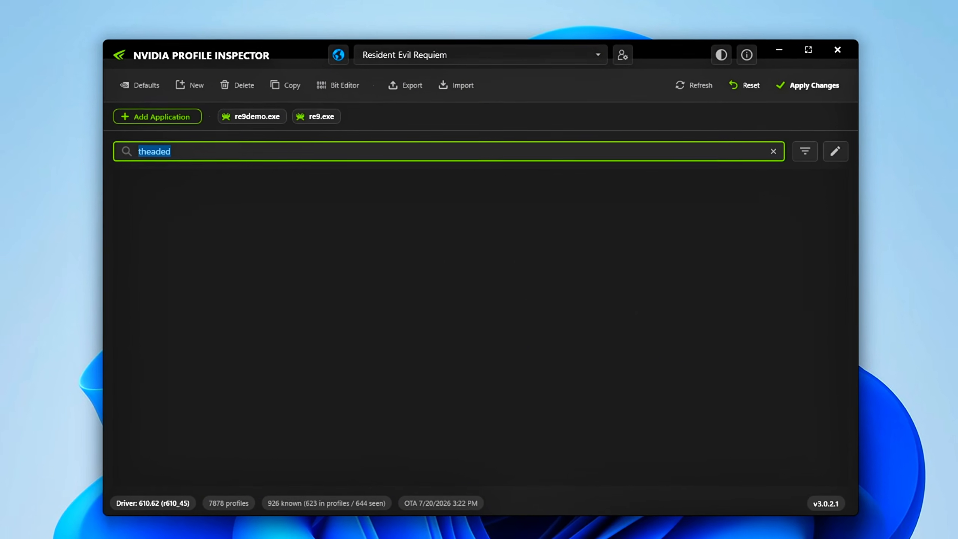
key("BackSpace")
type("threde")
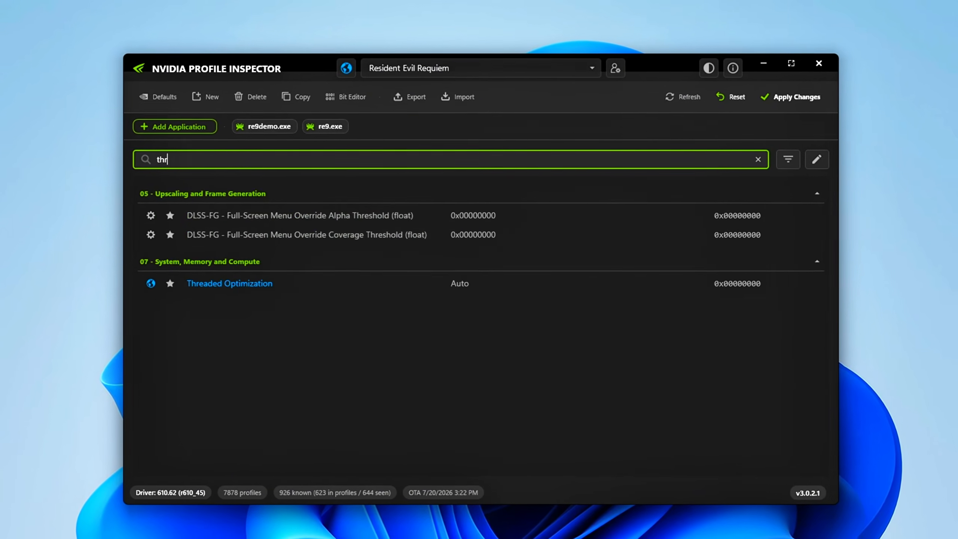
key("BackSpace")
key("BackSpace")
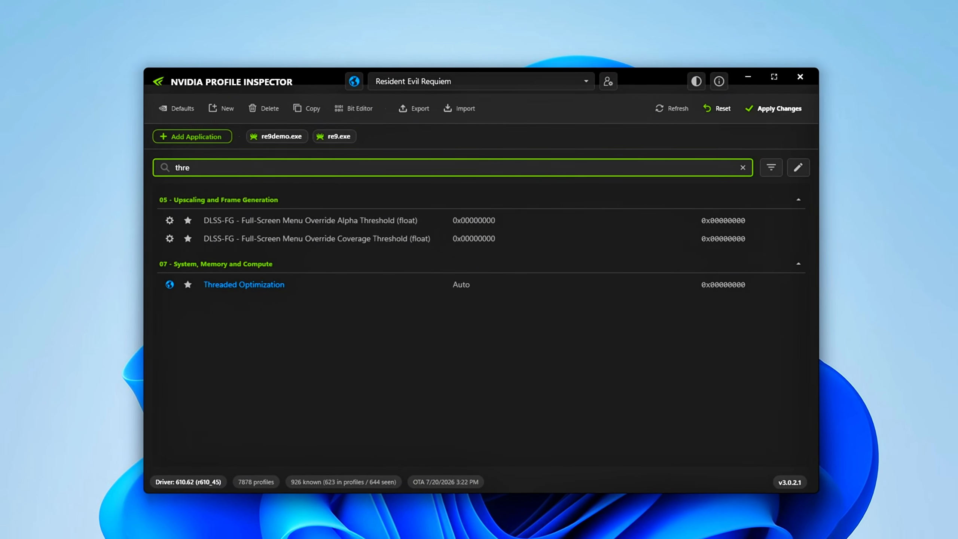
type("aded")
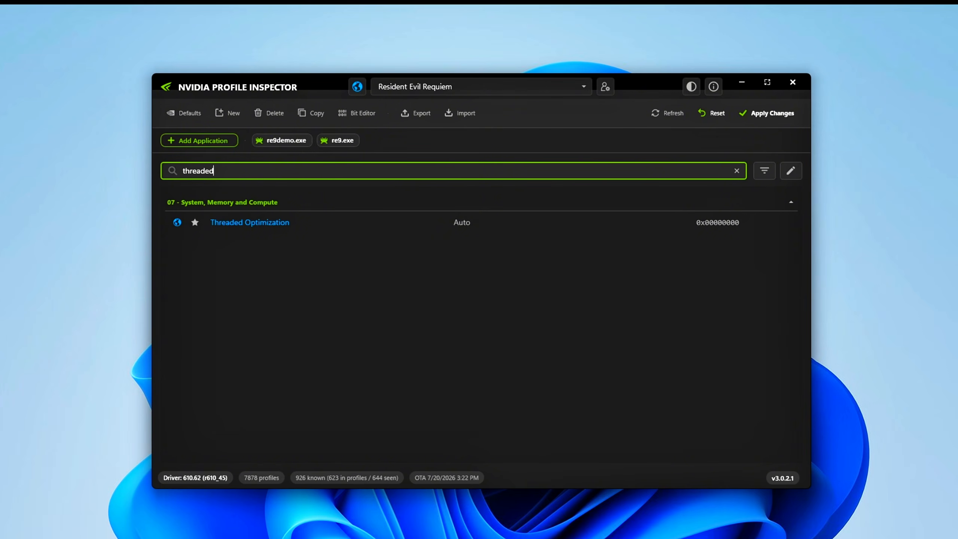
Try the On value for Threaded Optimization
left_click(456, 227)
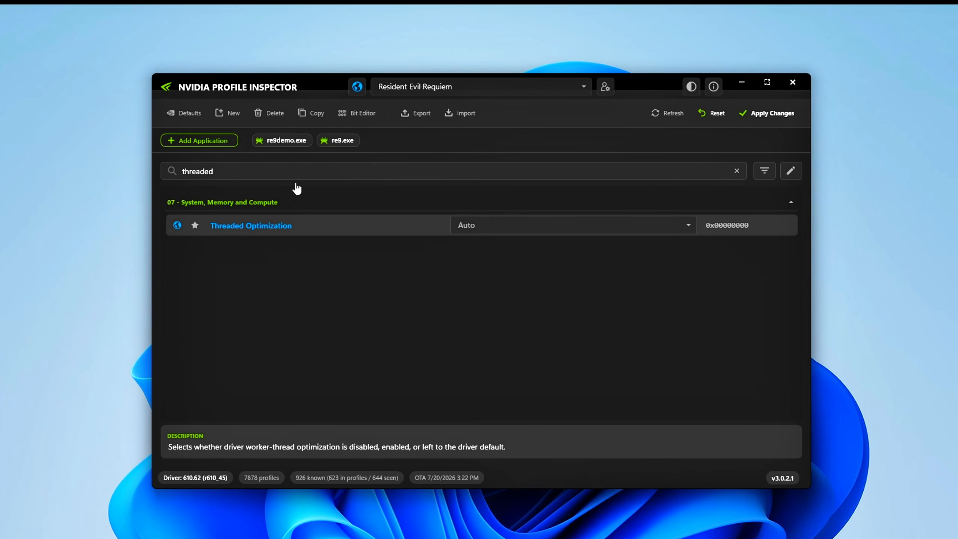
left_click(483, 232)
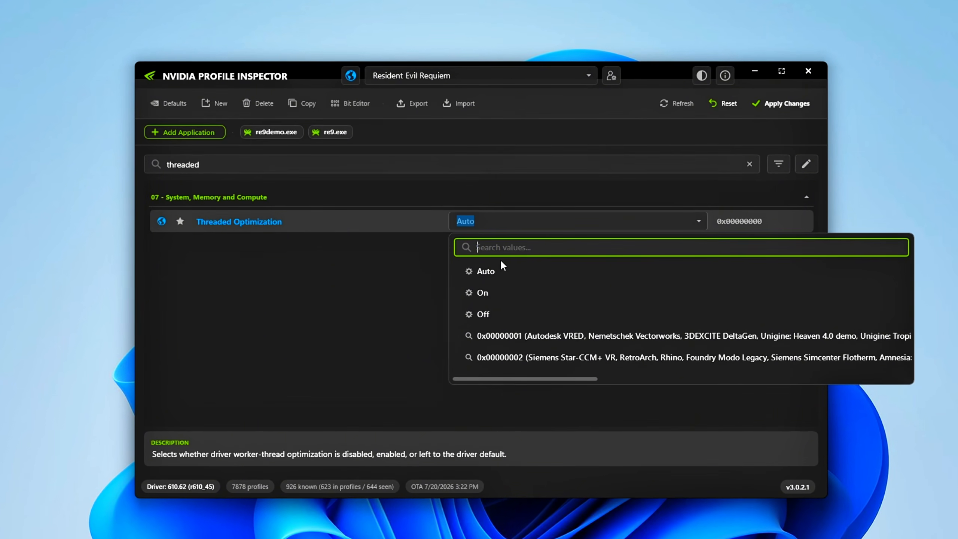
left_click(506, 298)
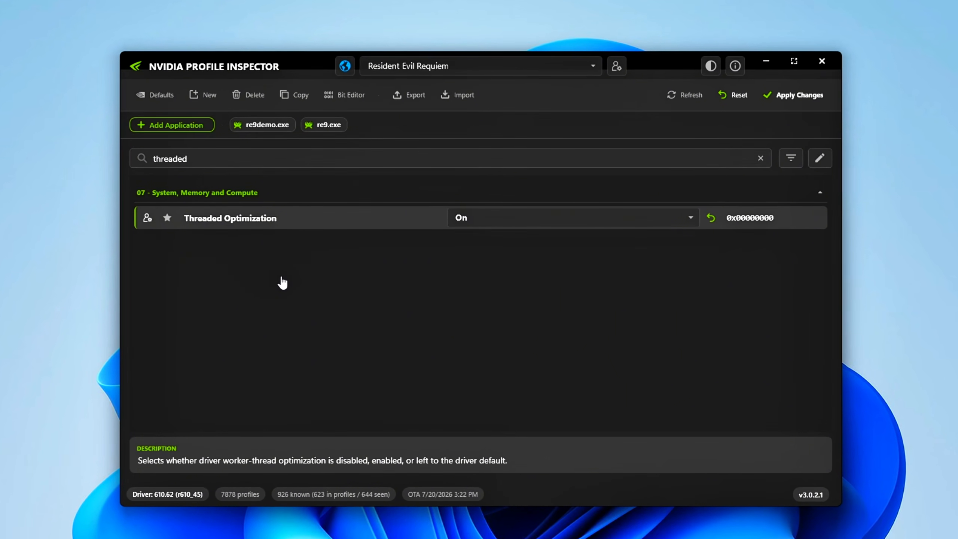
Set Threaded Optimization to Auto and clear the settings filter
left_click(691, 219)
left_click(505, 274)
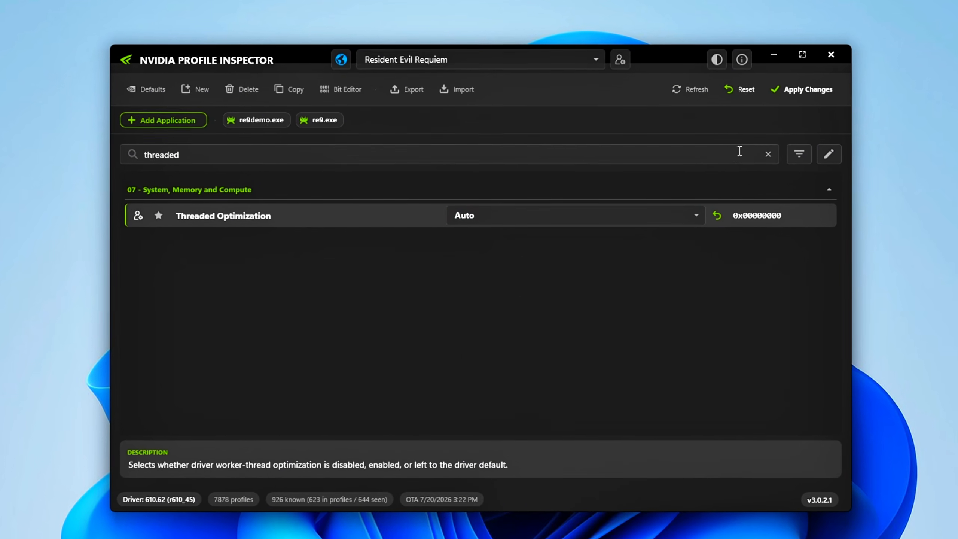
left_click(768, 154)
Look through the full settings list and the entries matching "texture fil", including Texture Filtering - LOD Bias (DX)
scroll(598, 397, "down", 10)
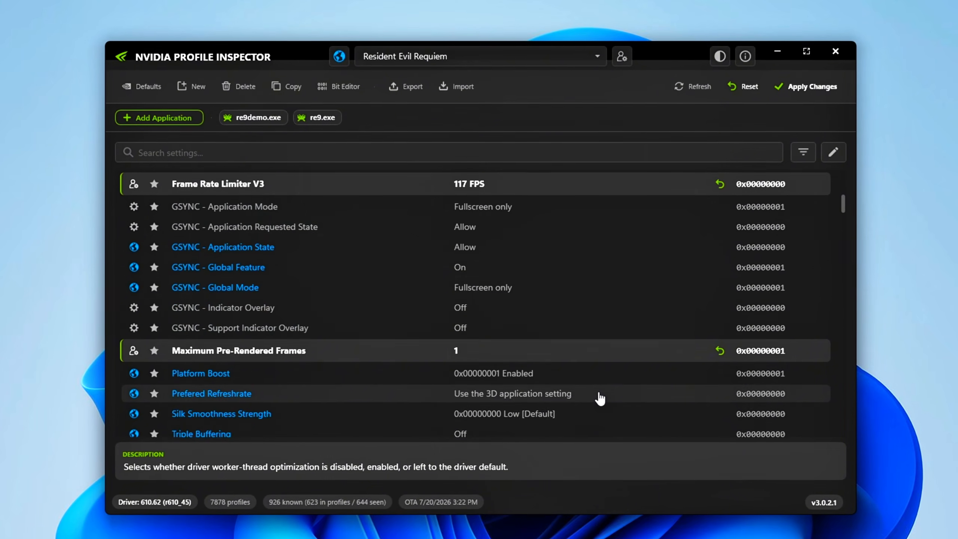
scroll(600, 399, "down", 15)
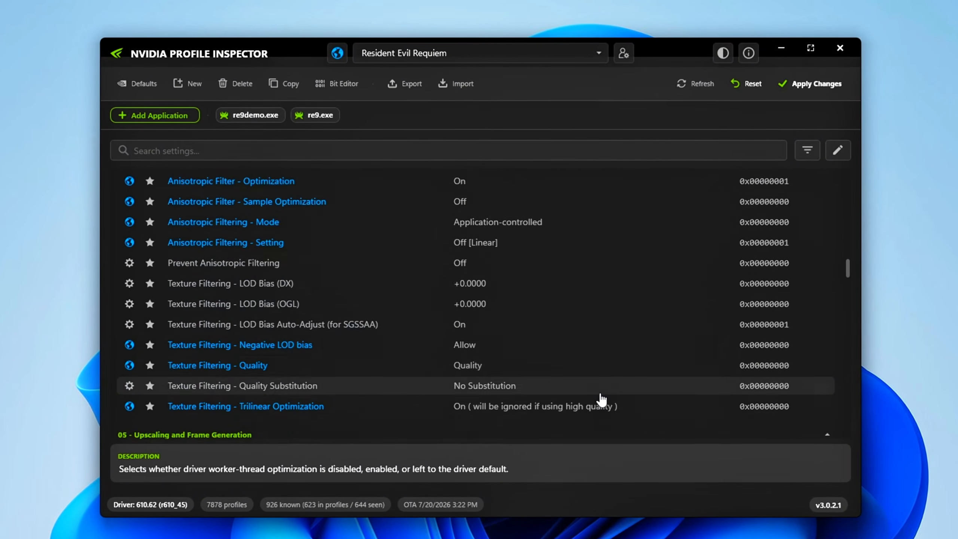
scroll(602, 400, "down", 15)
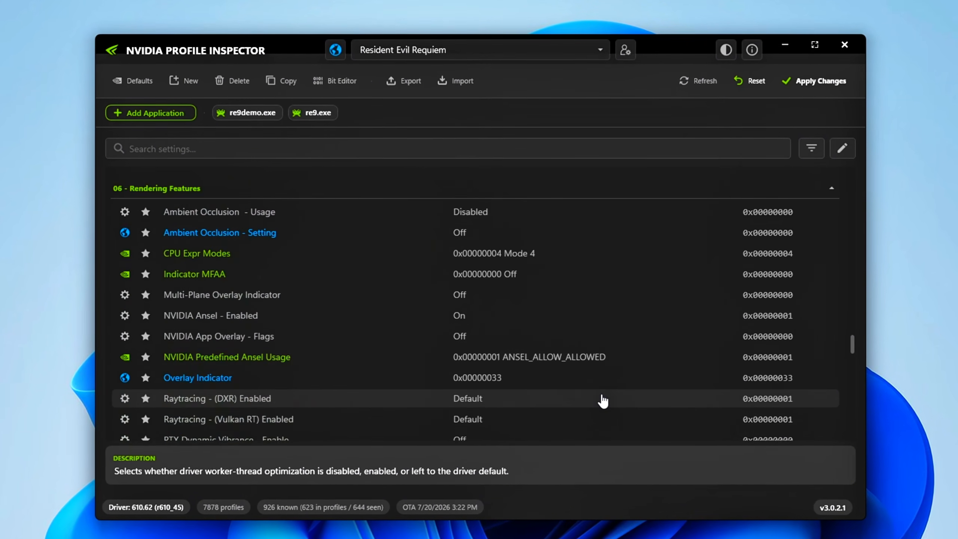
scroll(604, 401, "down", 8)
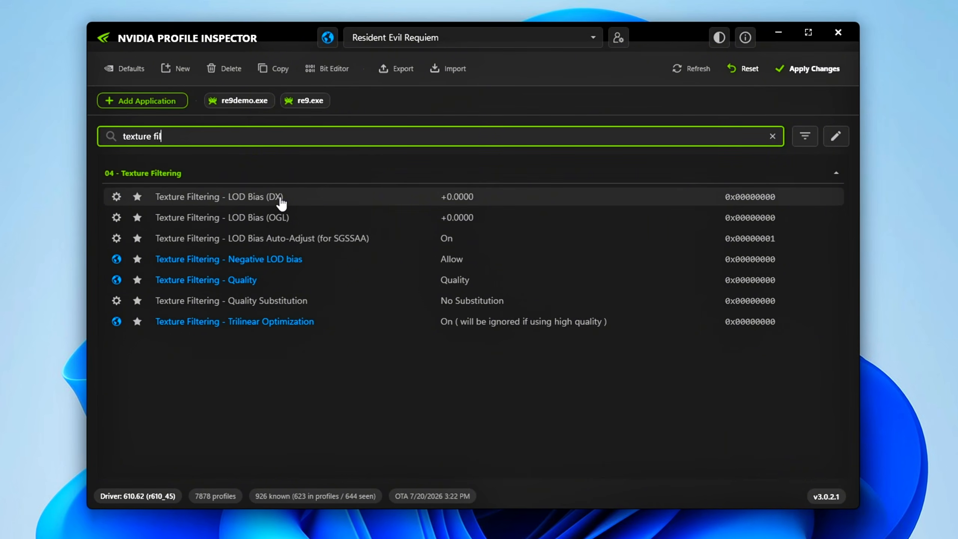
left_click(281, 200)
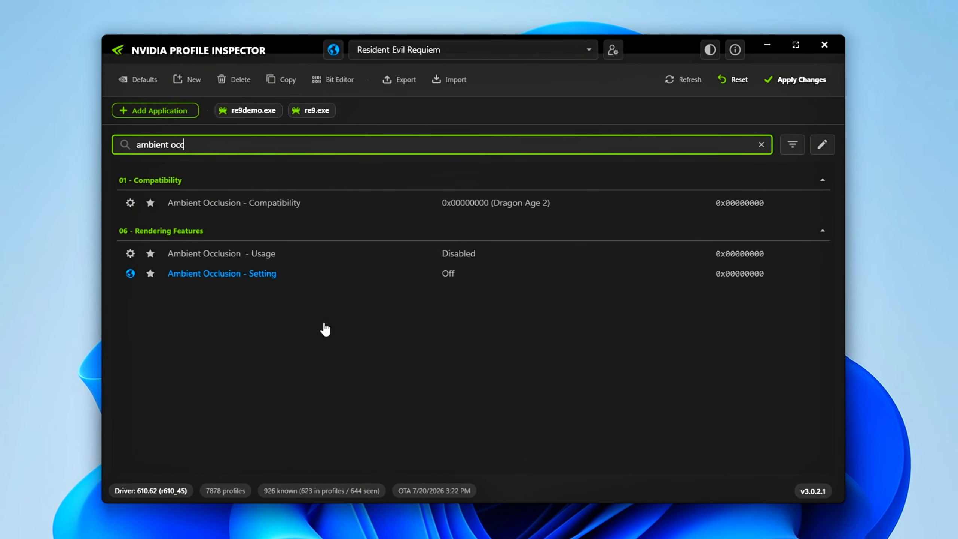
Set Ambient Occlusion - Setting to Performance among the settings filtered by "ambient occ"
left_click(601, 274)
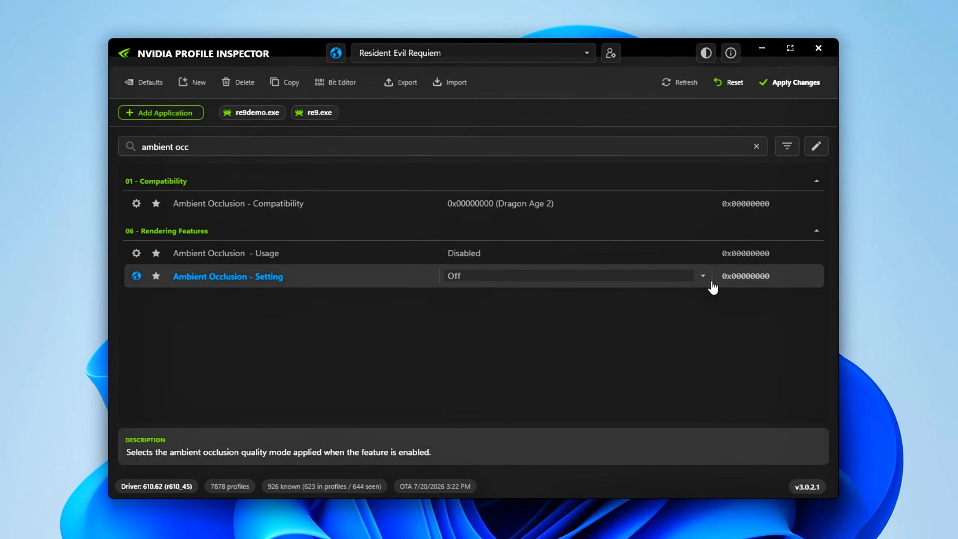
left_click(703, 276)
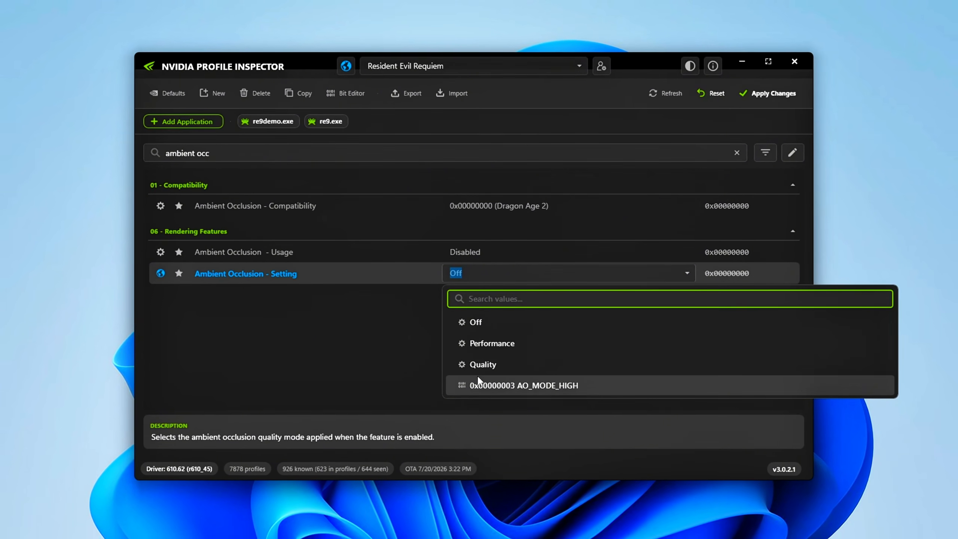
left_click(506, 349)
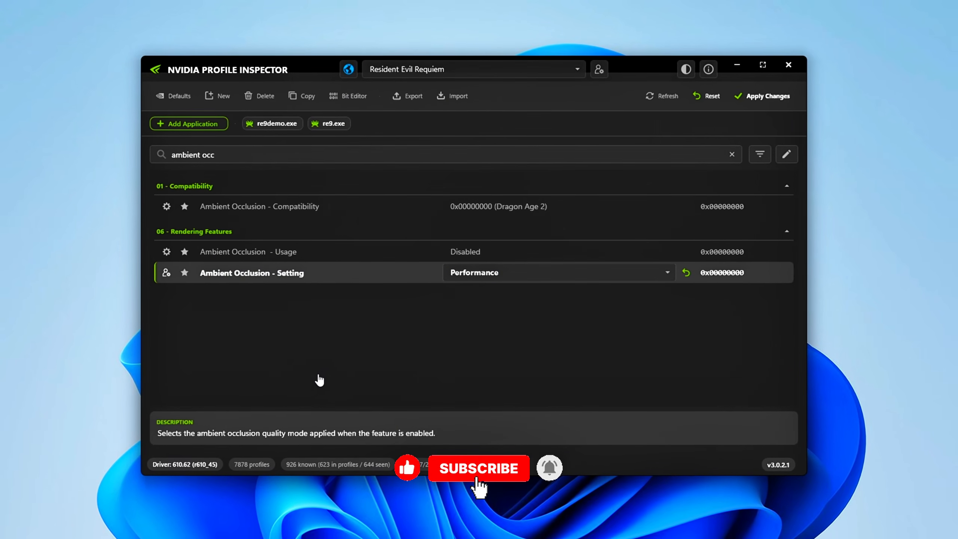
Switch Ambient Occlusion - Setting to Off and back to Performance
left_click(459, 285)
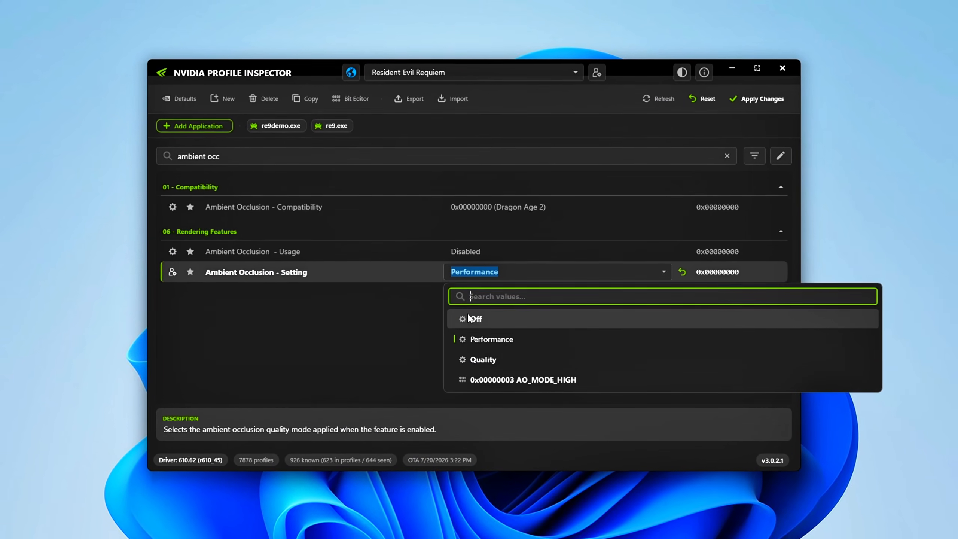
type("Off")
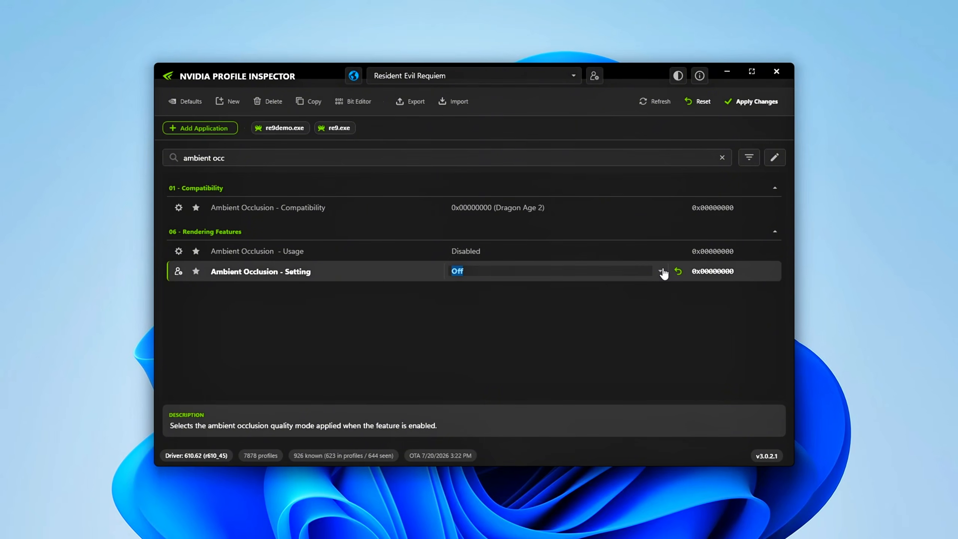
left_click(663, 273)
left_click(530, 329)
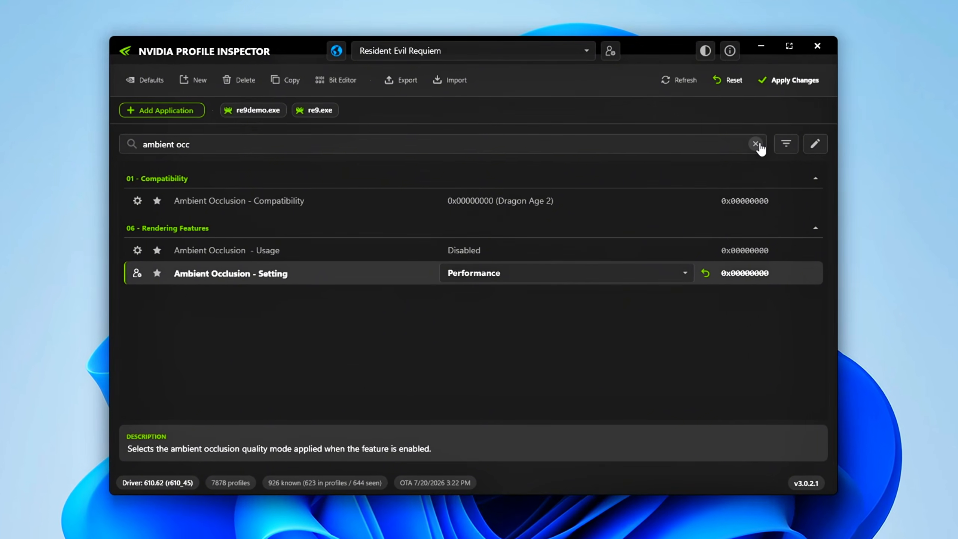
Clear the settings filter and review the full settings list from Compatibility down to System, Memory and Compute
left_click(757, 145)
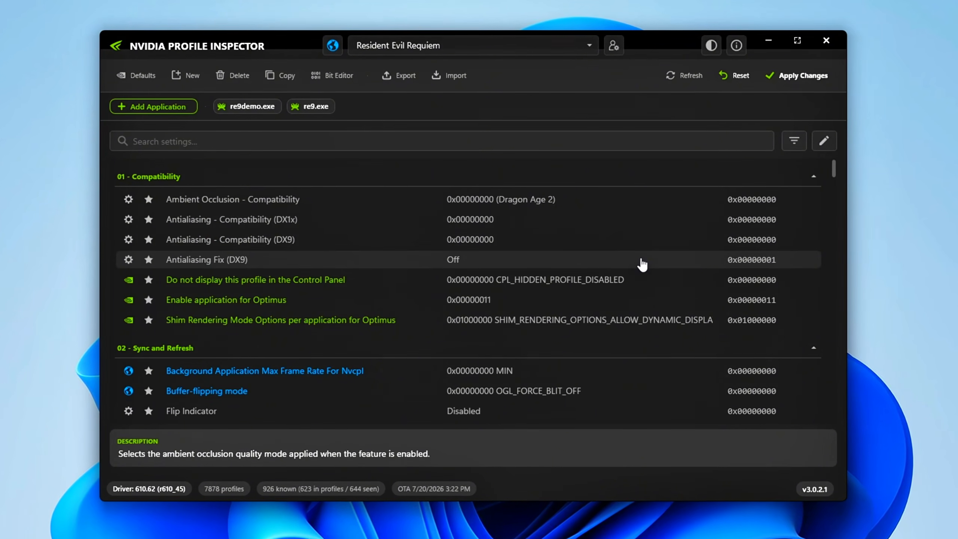
scroll(642, 264, "down", 8)
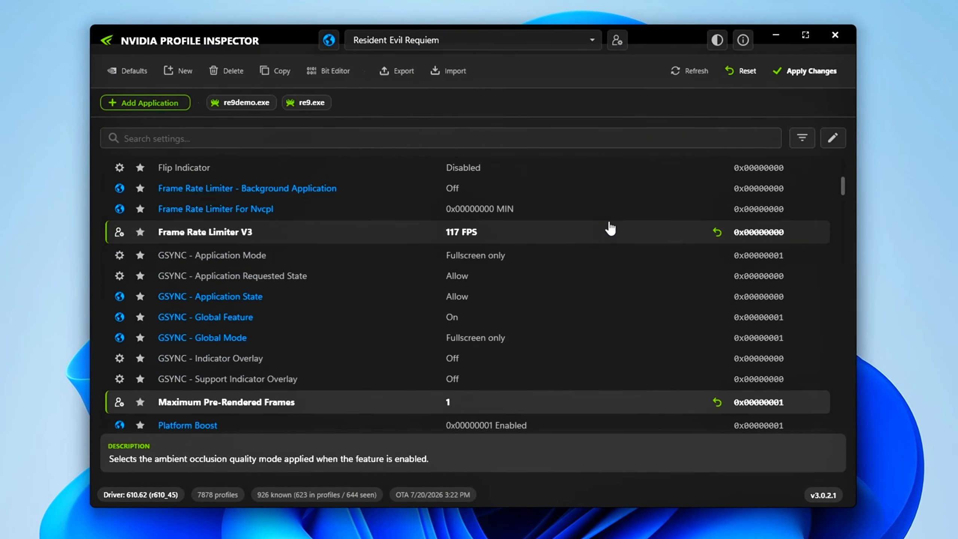
scroll(622, 219, "down", 4)
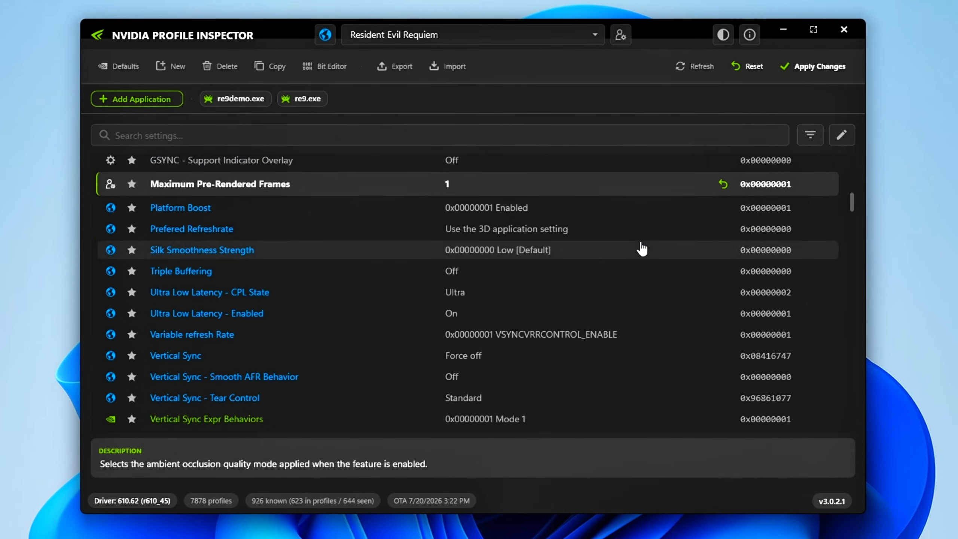
scroll(642, 250, "down", 3)
scroll(638, 260, "down", 1)
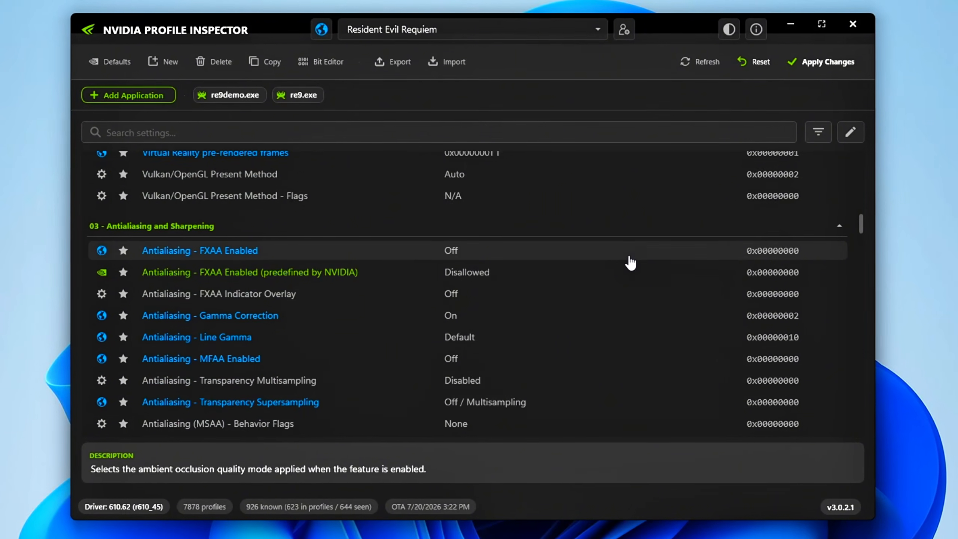
scroll(627, 266, "down", 4)
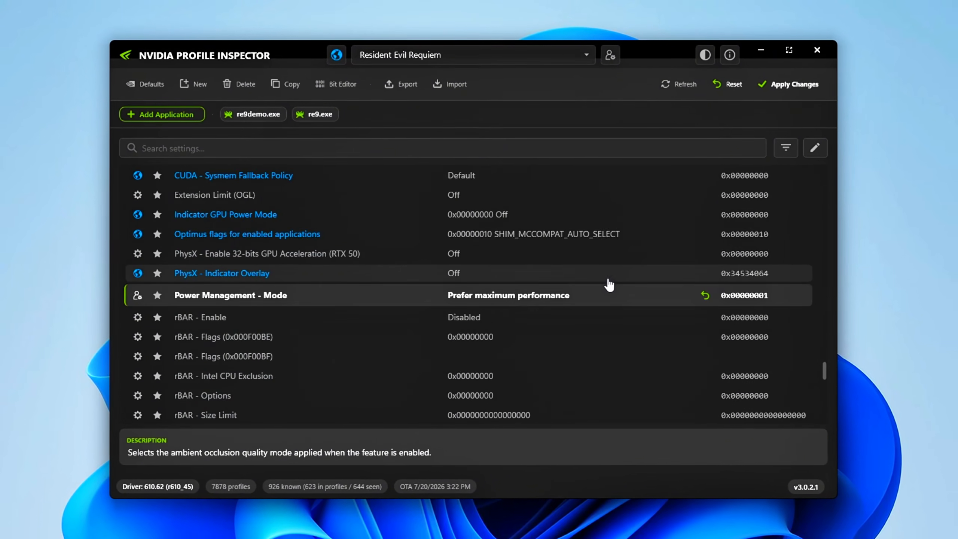
scroll(609, 285, "down", 5)
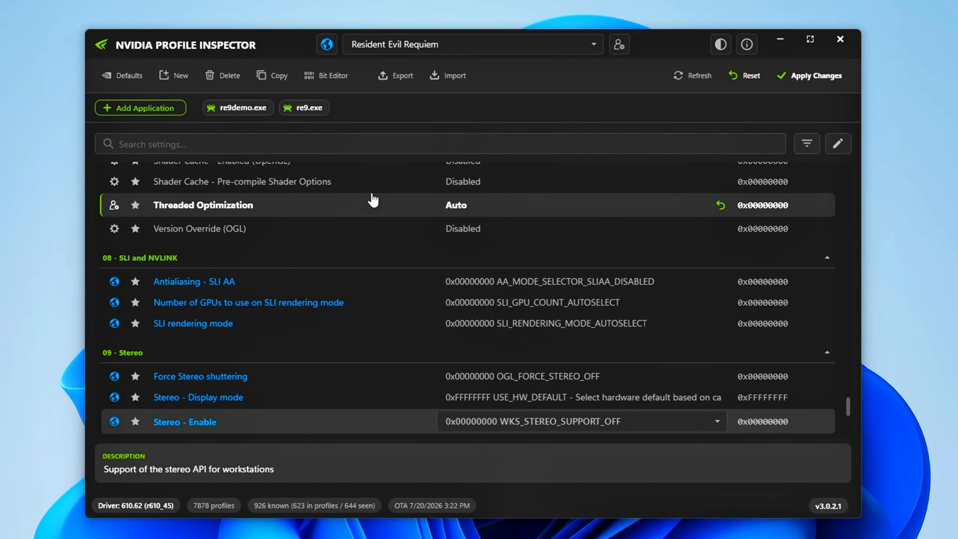
Filter the settings by "DLSS" and set DLSS - Forced Model Preset Profile to Recommended
left_click(322, 146)
type("DLSS")
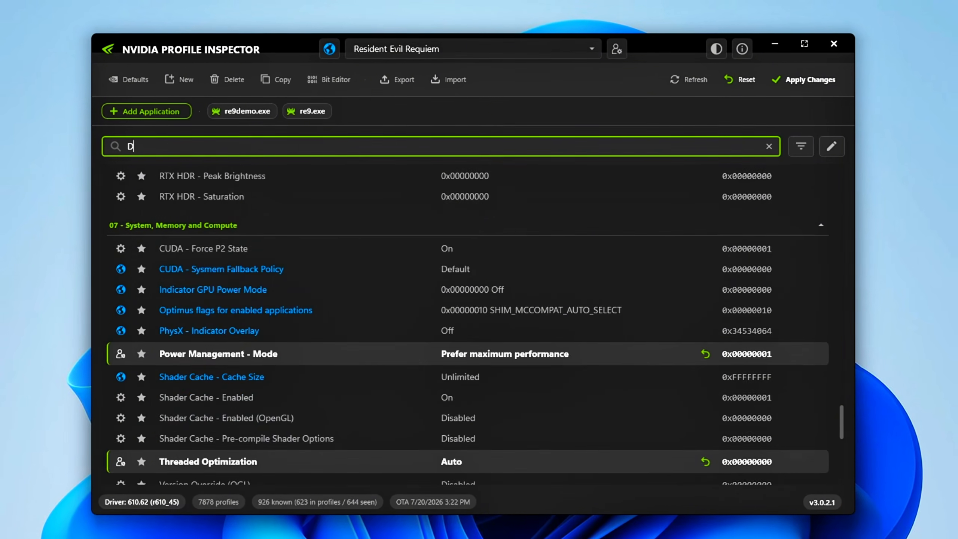
type(" p")
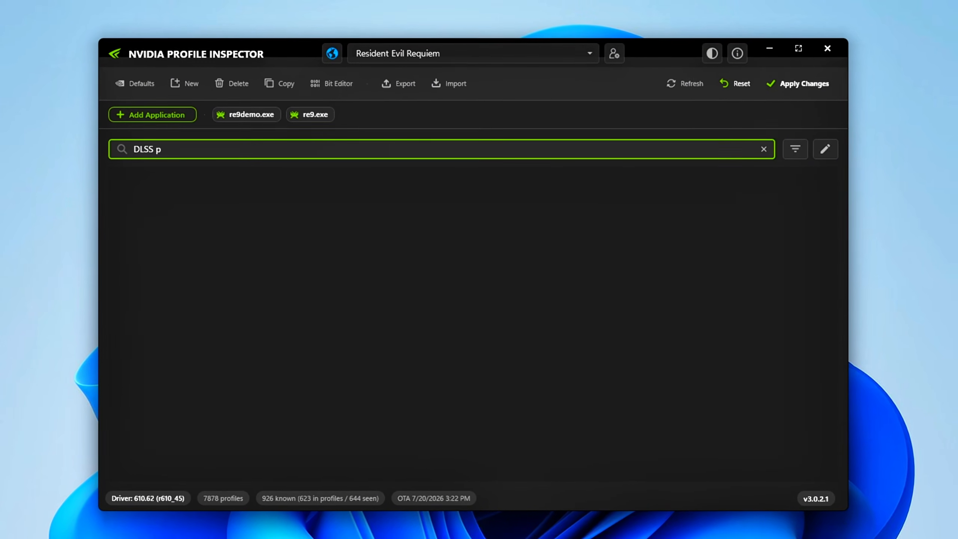
key("BackSpace")
key("BackSpace")
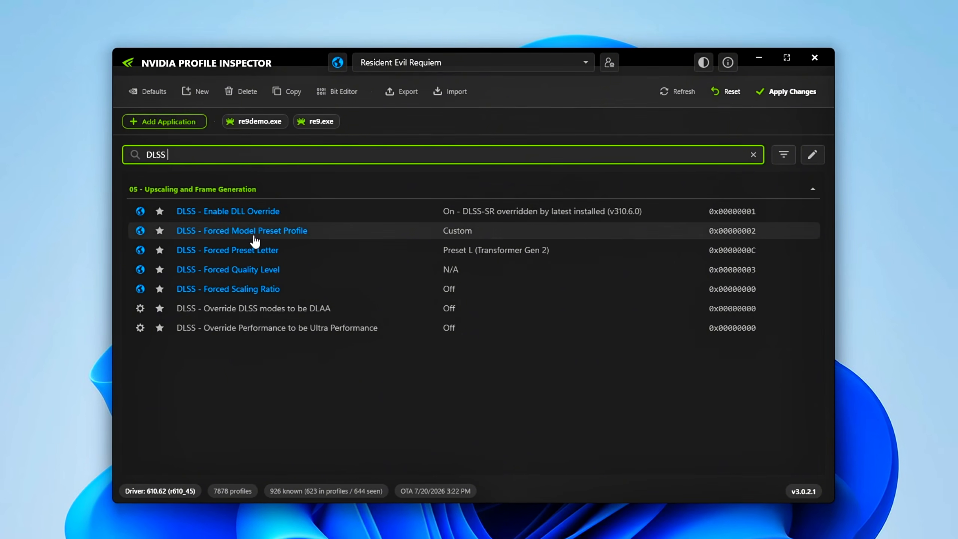
left_click(505, 213)
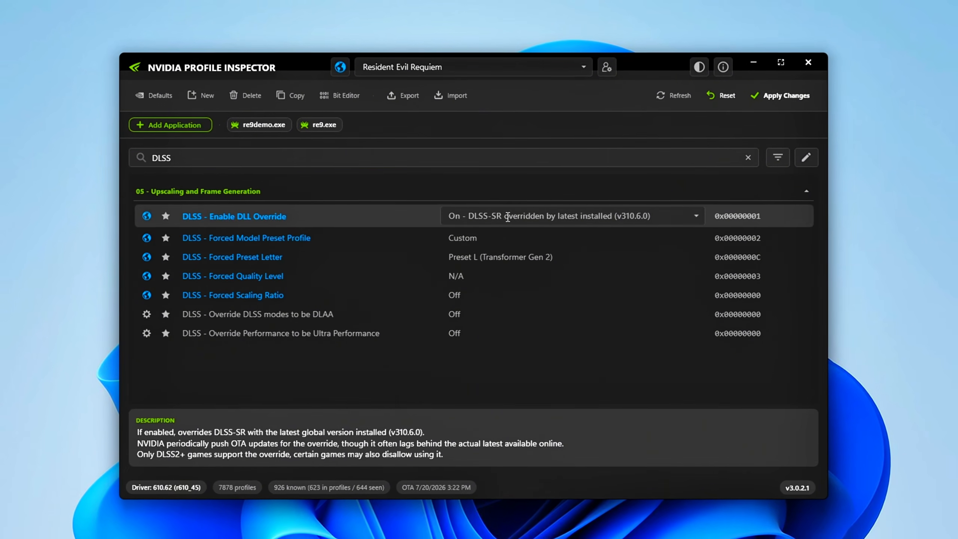
left_click(544, 239)
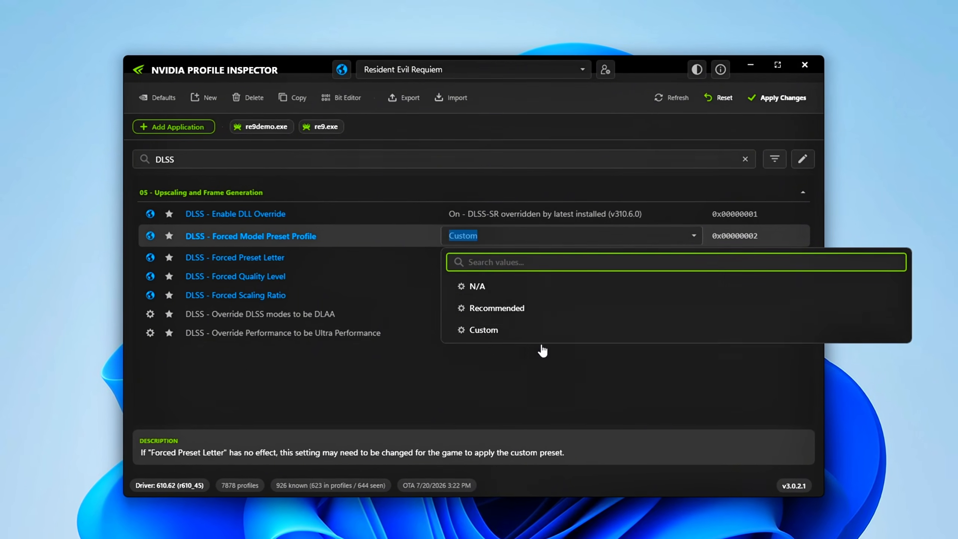
left_click(537, 317)
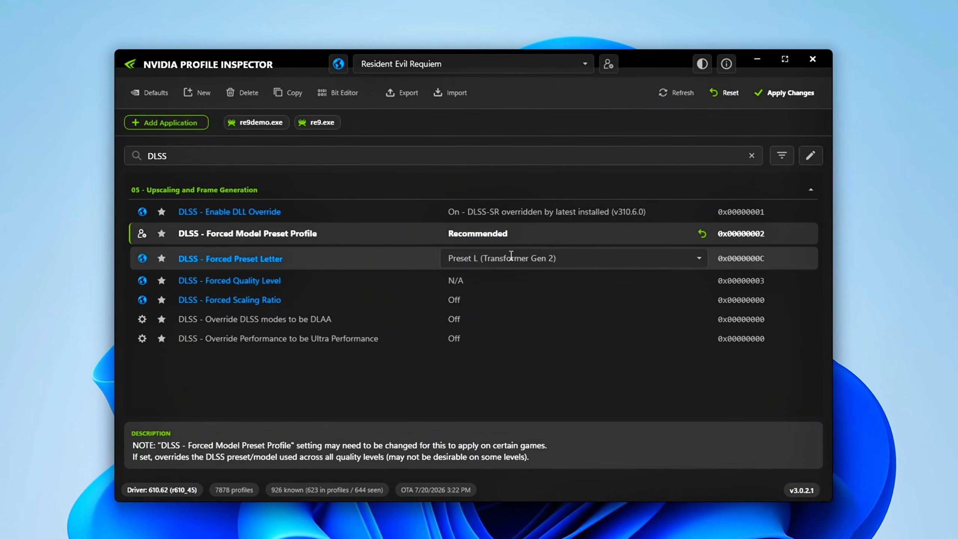
Set DLSS - Forced Preset Letter to Use recommended preset
left_click(697, 259)
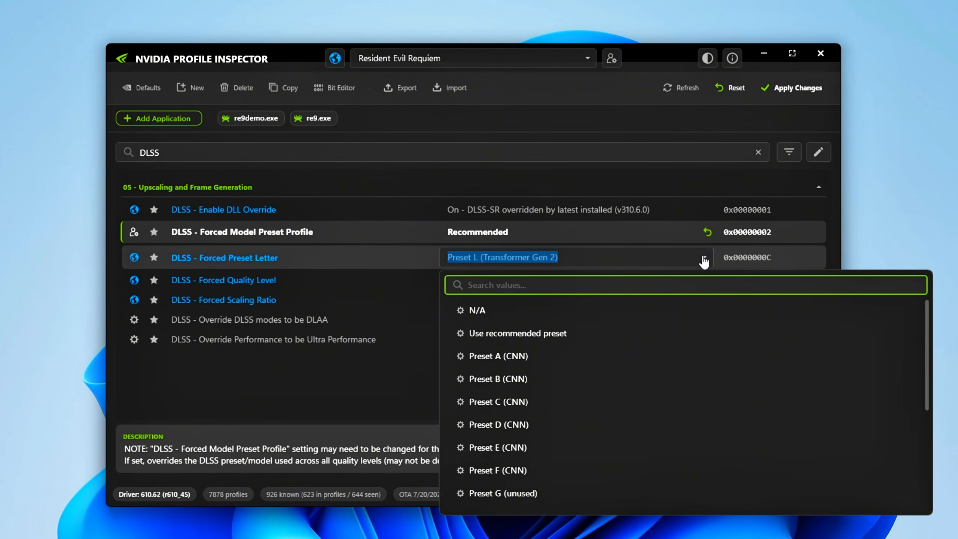
scroll(584, 378, "down", 3)
scroll(563, 400, "up", 3)
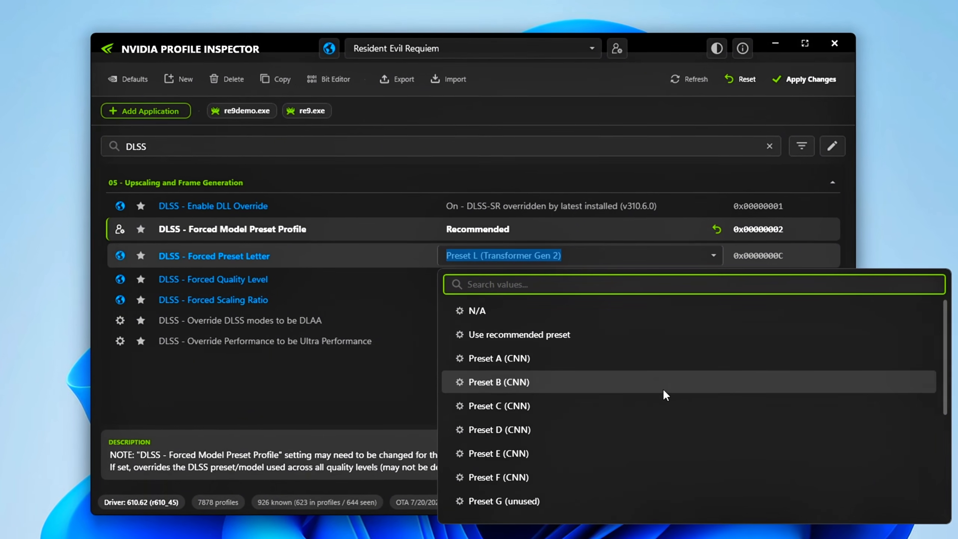
left_click(564, 336)
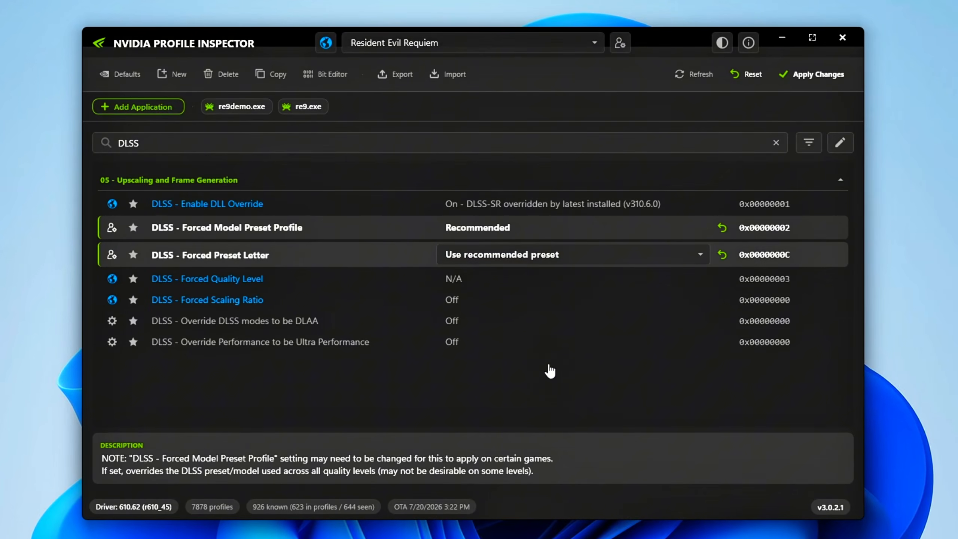
Set DLSS - Forced Quality Level to Balanced and DLSS - Forced Scaling Ratio to 58% (Balanced)
left_click(535, 280)
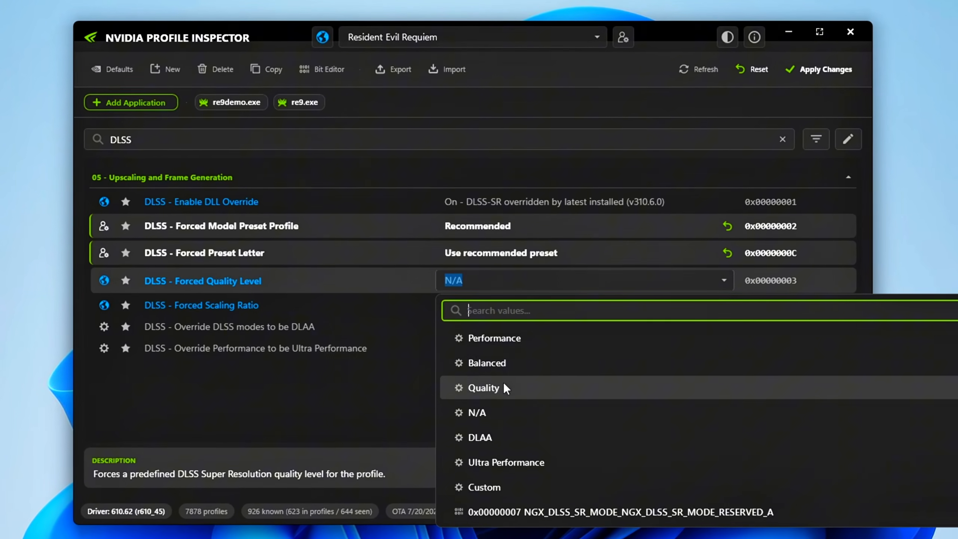
left_click(506, 363)
left_click(510, 305)
scroll(544, 441, "down", 2)
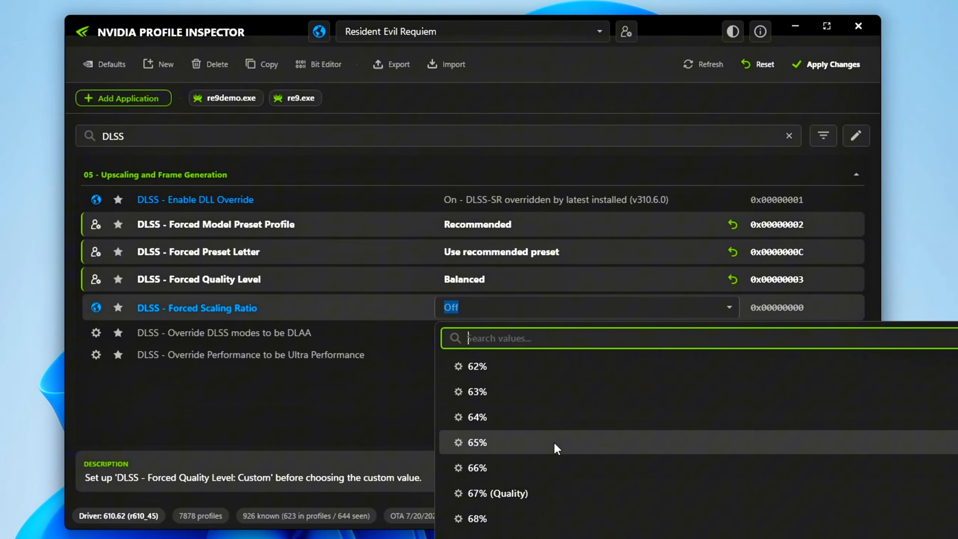
scroll(555, 442, "down", 1)
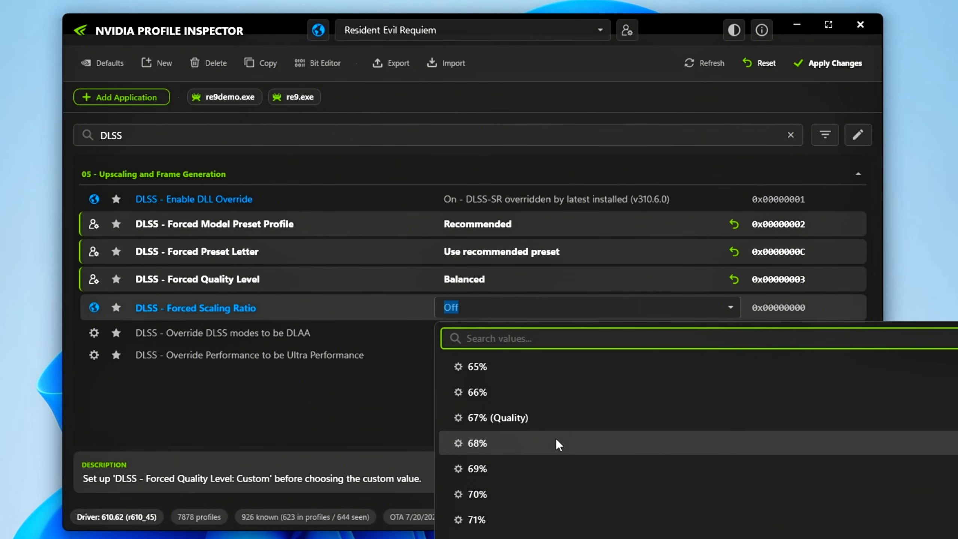
scroll(535, 445, "up", 3)
left_click(492, 419)
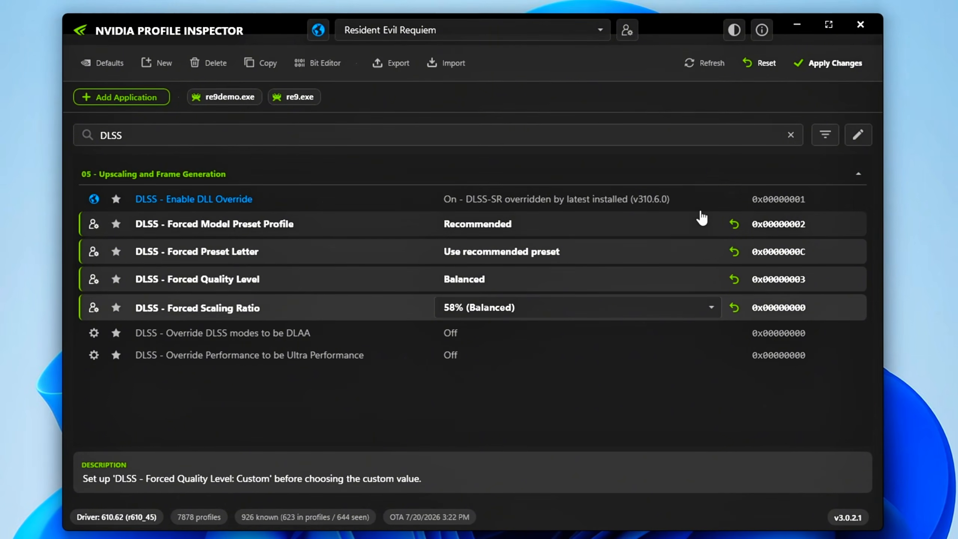
Filter the settings by "cuda" and set CUDA - Sysmem Fallback Policy to Prefer sysmem fallback
left_click(789, 137)
type("cuda")
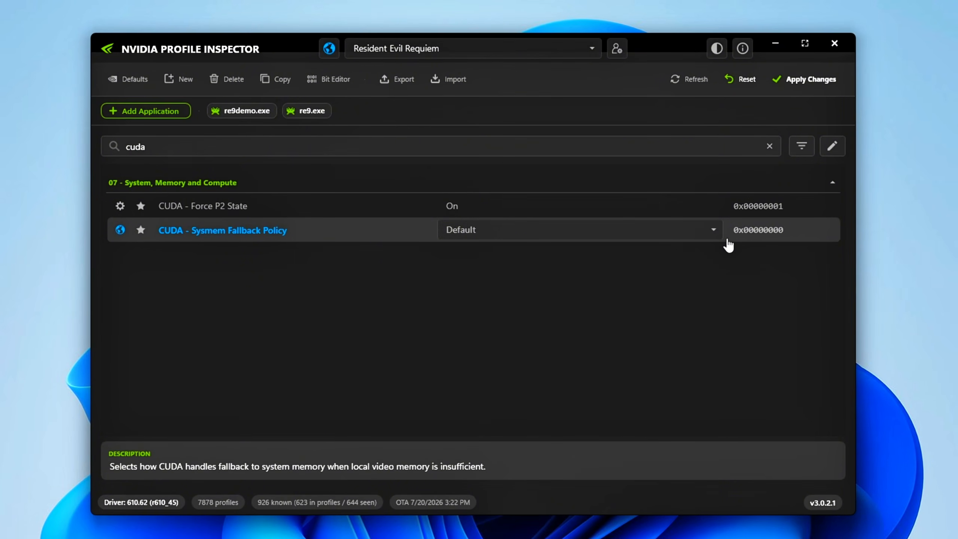
left_click(715, 231)
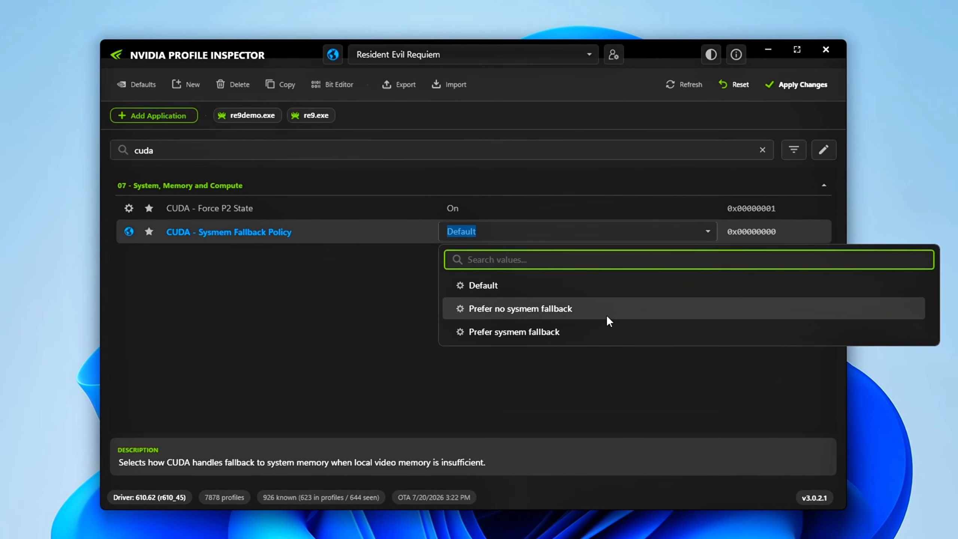
left_click(584, 334)
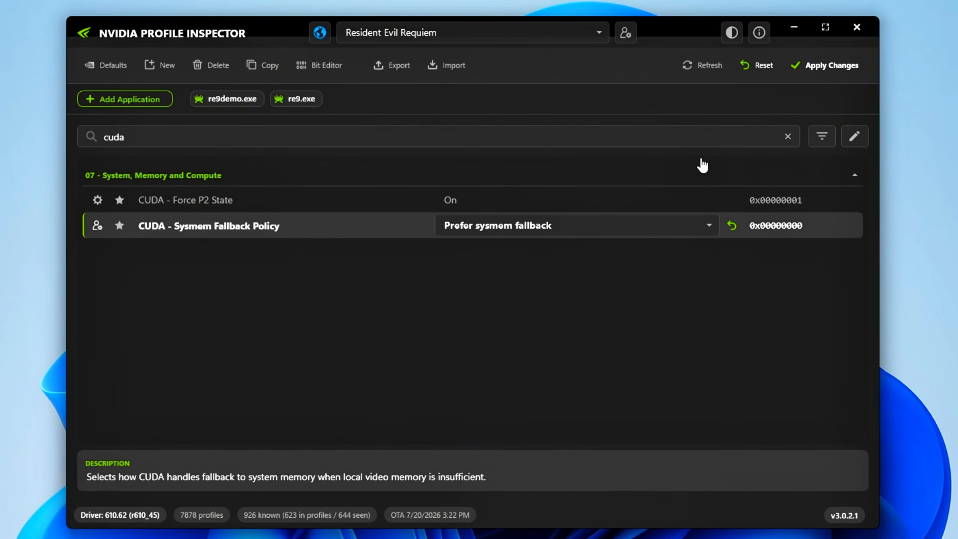
Clear the "cuda" filter and review the changed entries throughout the settings list, from the system settings back to Sync and Refresh
left_click(788, 136)
scroll(400, 302, "down", 10)
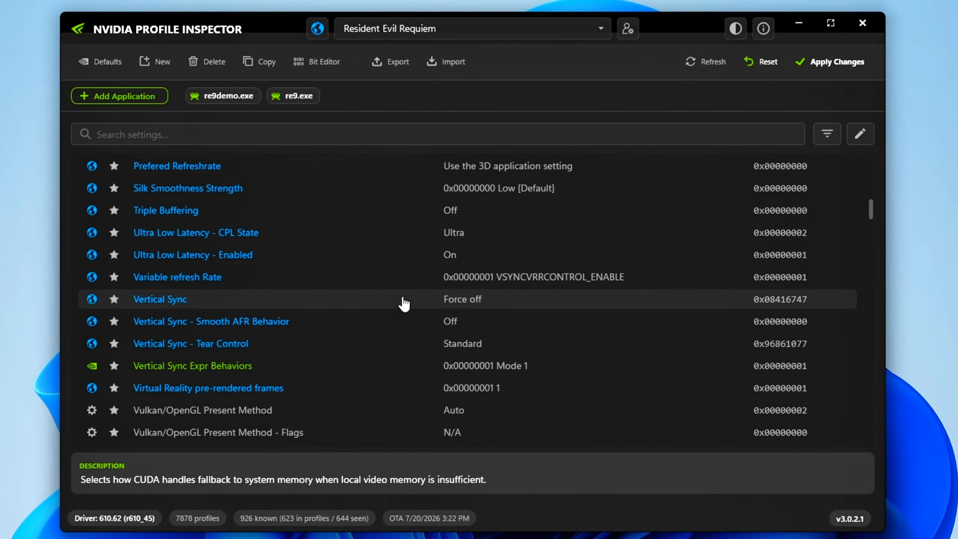
scroll(404, 304, "down", 15)
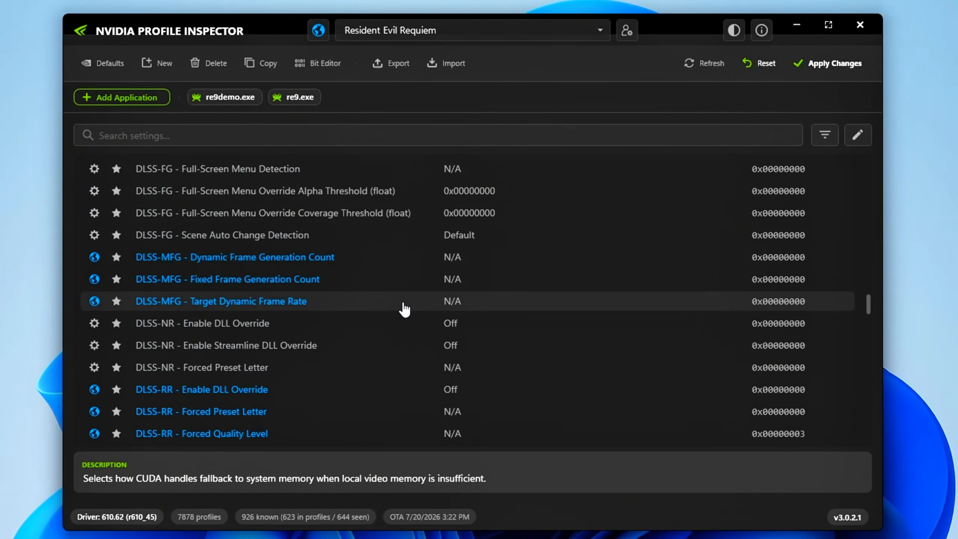
scroll(405, 309, "down", 20)
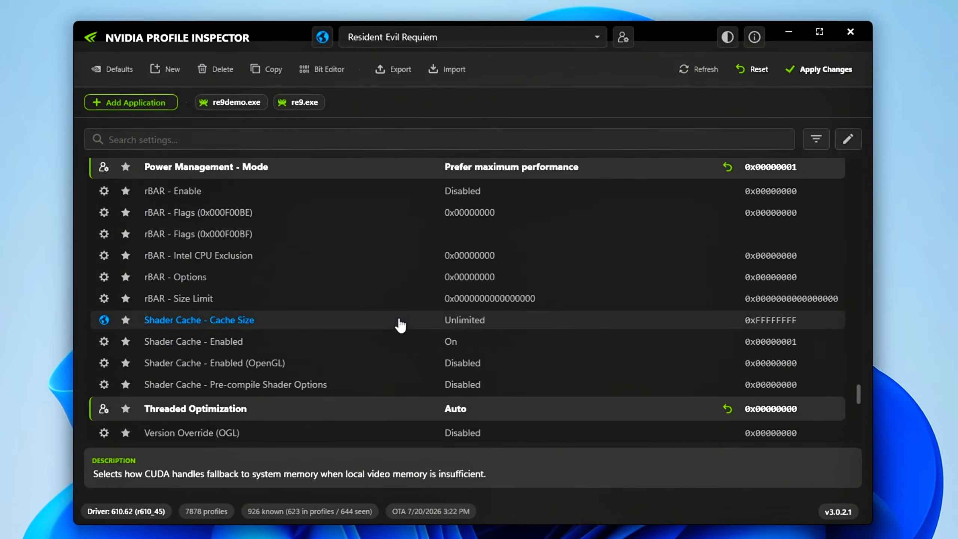
scroll(400, 325, "down", 5)
scroll(400, 327, "up", 10)
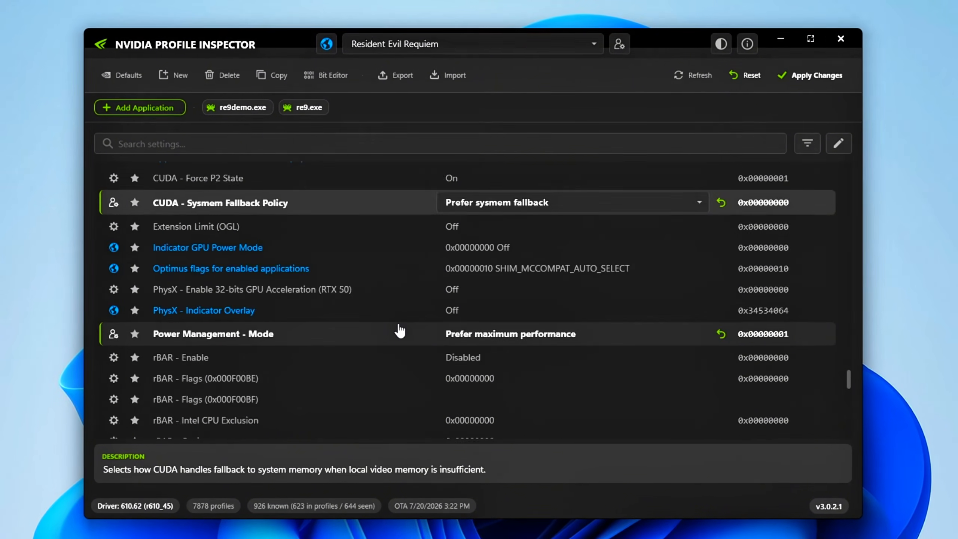
scroll(400, 331, "up", 5)
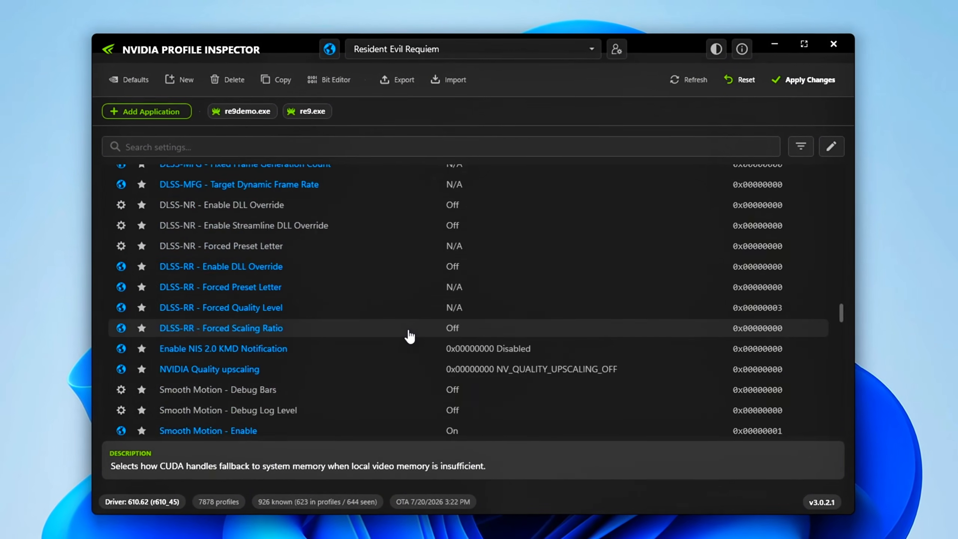
scroll(409, 336, "up", 8)
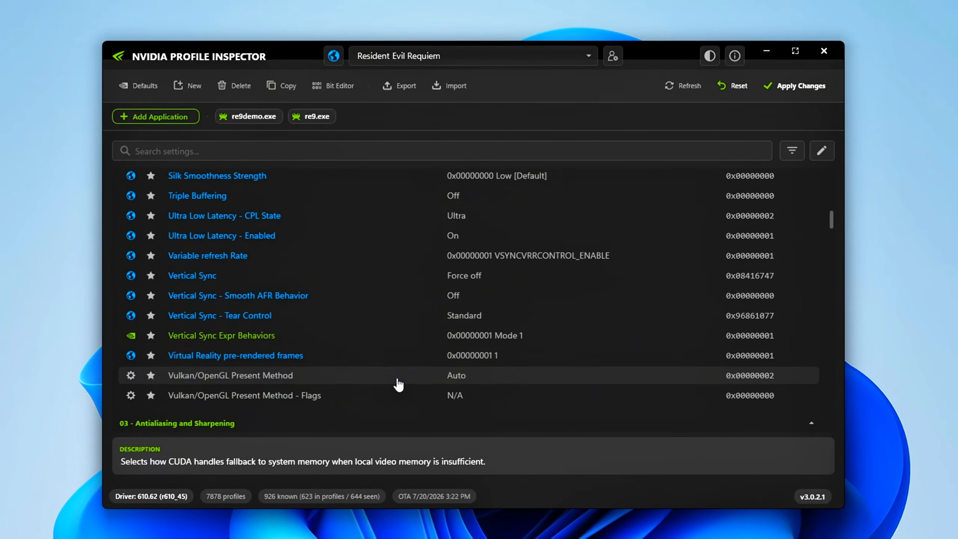
scroll(399, 385, "up", 5)
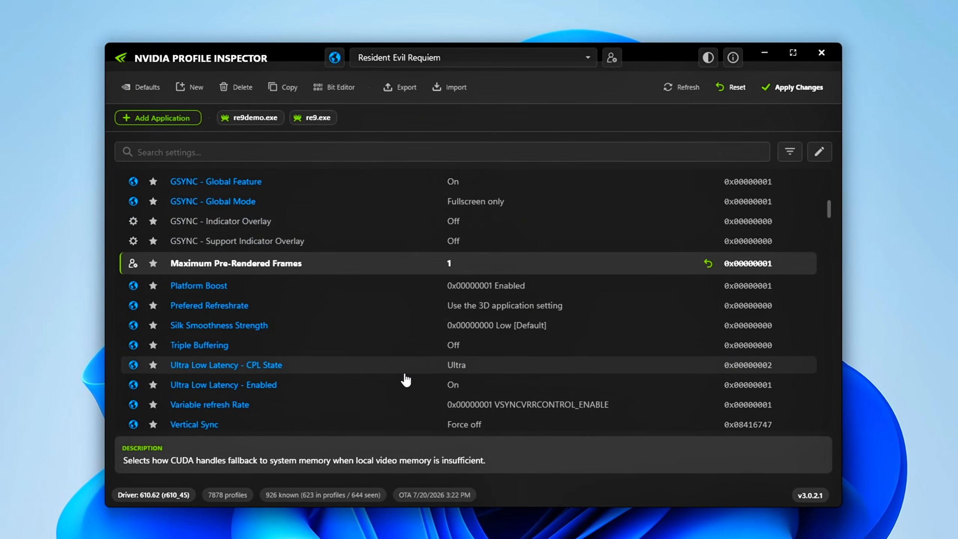
scroll(430, 414, "up", 5)
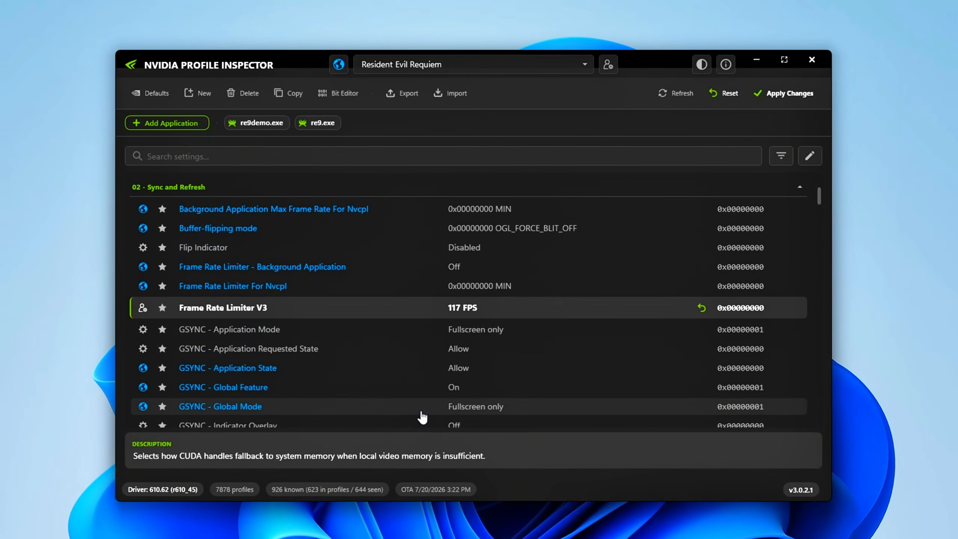
scroll(423, 416, "up", 3)
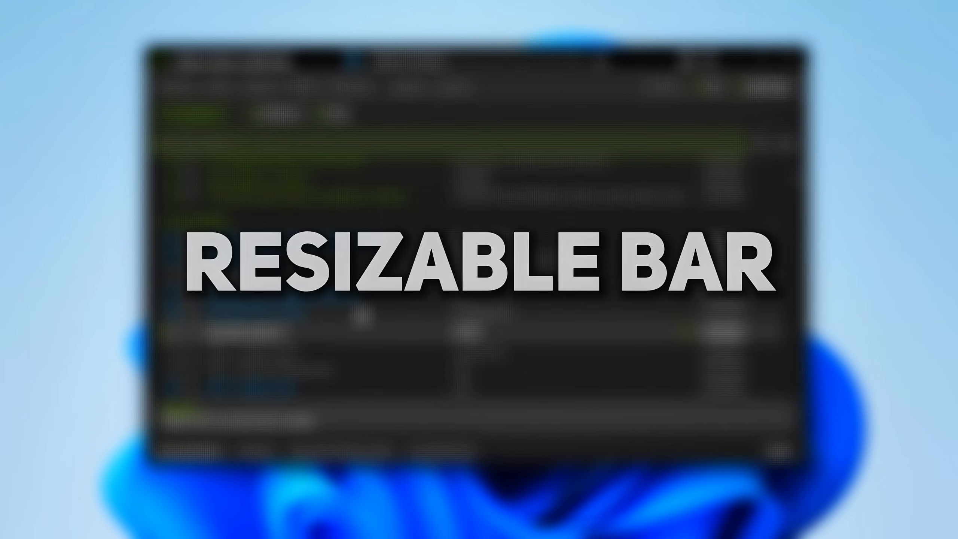
Examine the settings list from Sync and Refresh through SLI and NVLINK, and return to the System, Memory and Compute entries
scroll(342, 313, "down", 3)
scroll(342, 312, "down", 6)
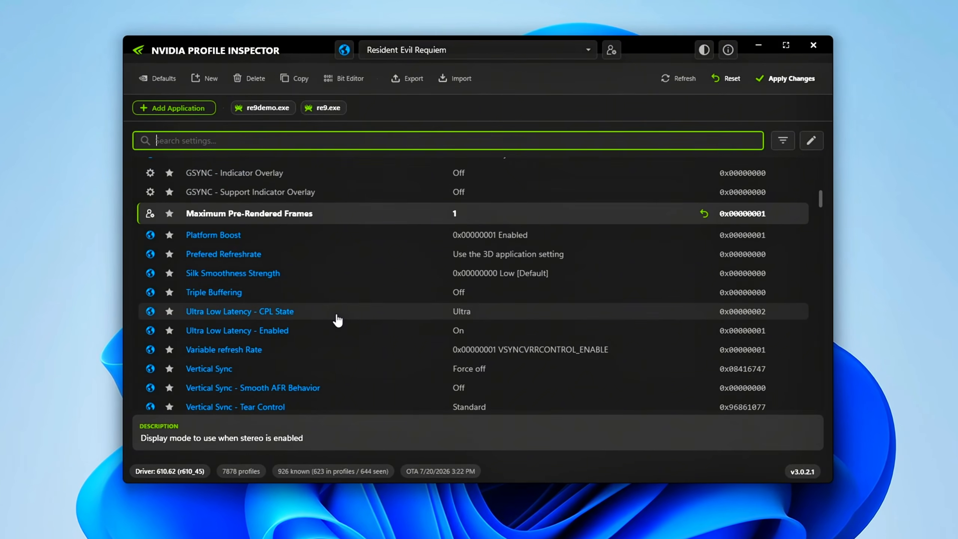
scroll(338, 320, "down", 4)
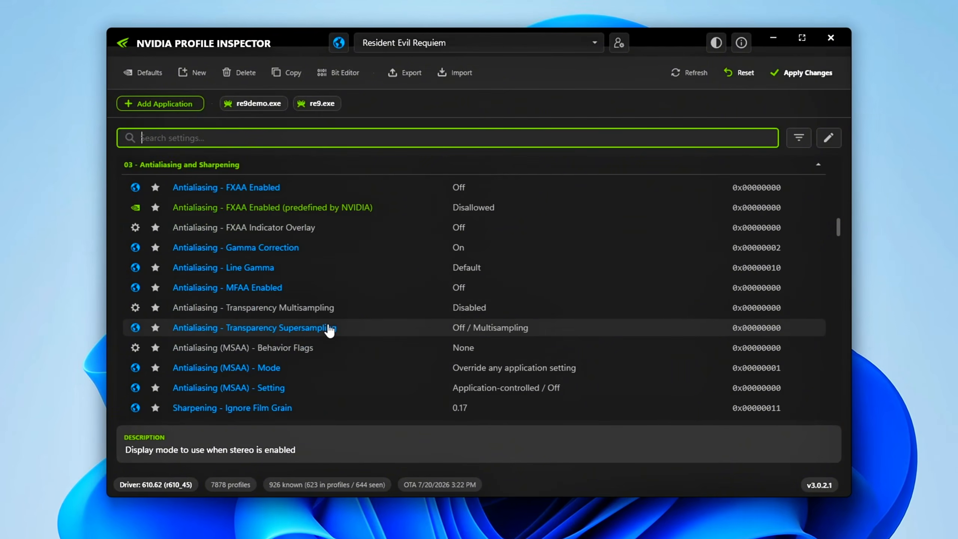
scroll(327, 334, "down", 8)
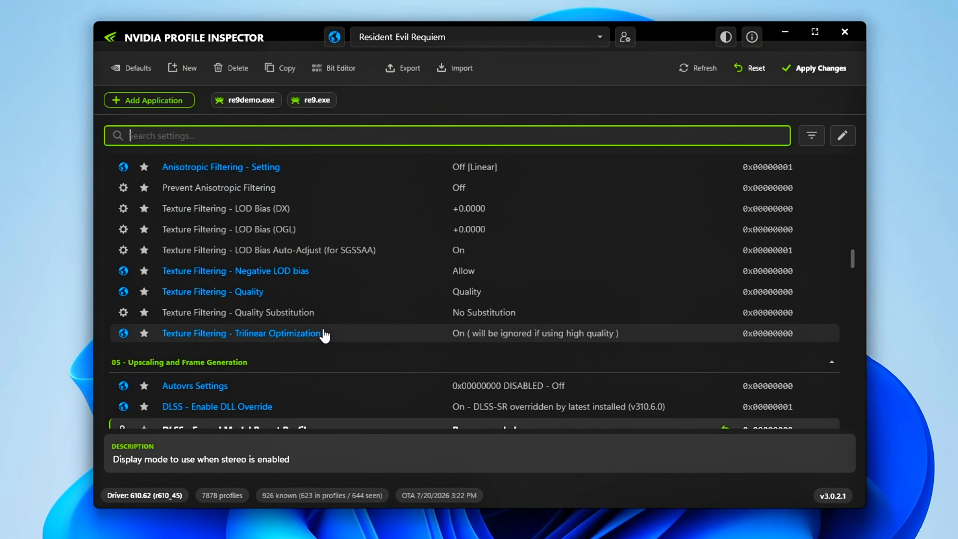
scroll(326, 295, "down", 5)
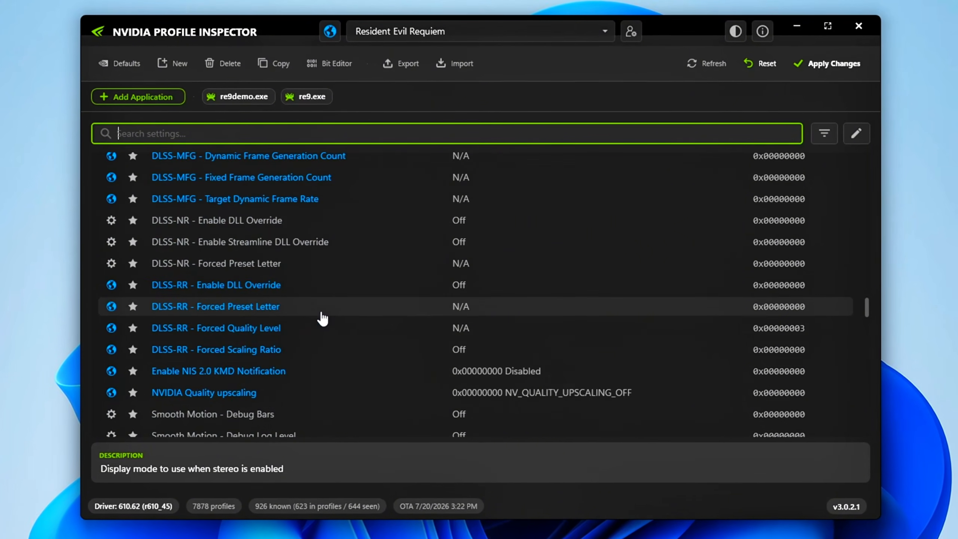
scroll(324, 316, "down", 9)
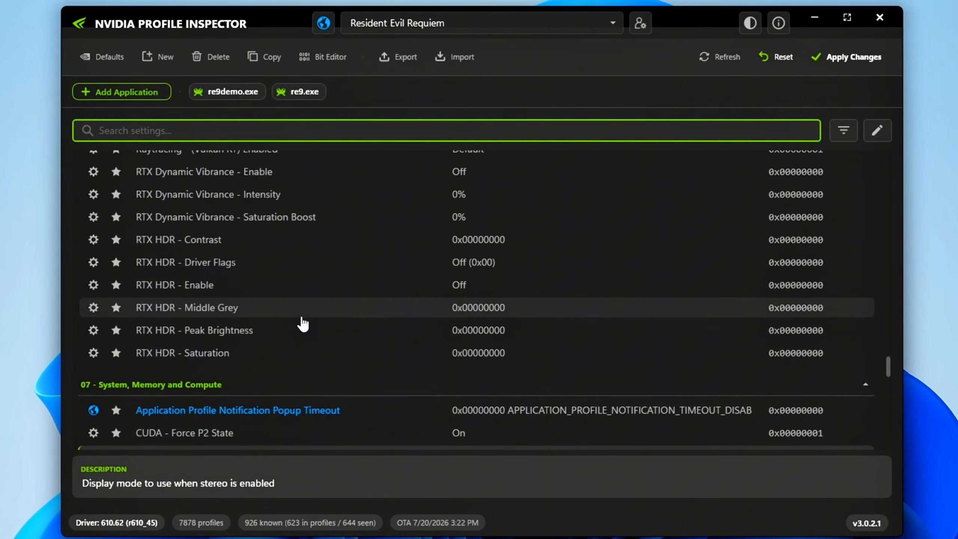
scroll(302, 323, "down", 5)
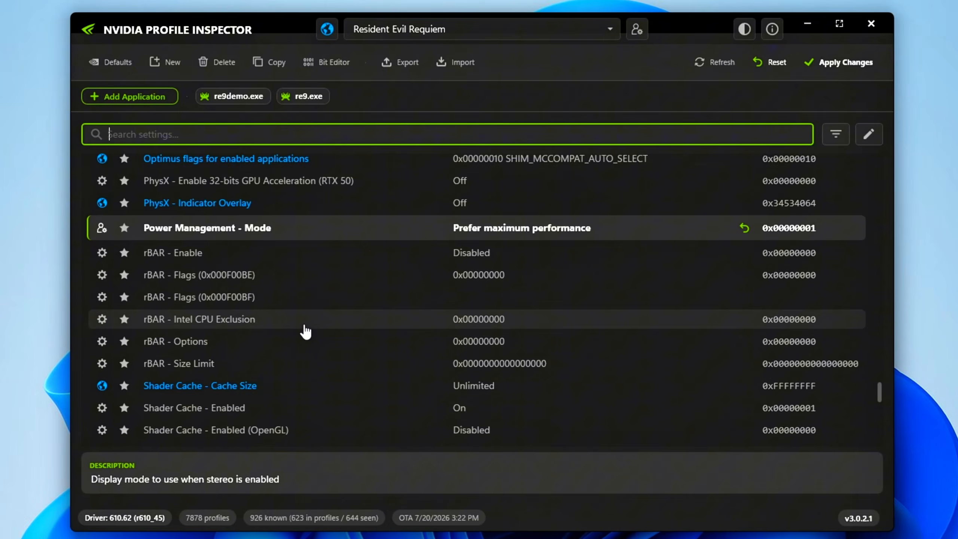
scroll(306, 330, "down", 6)
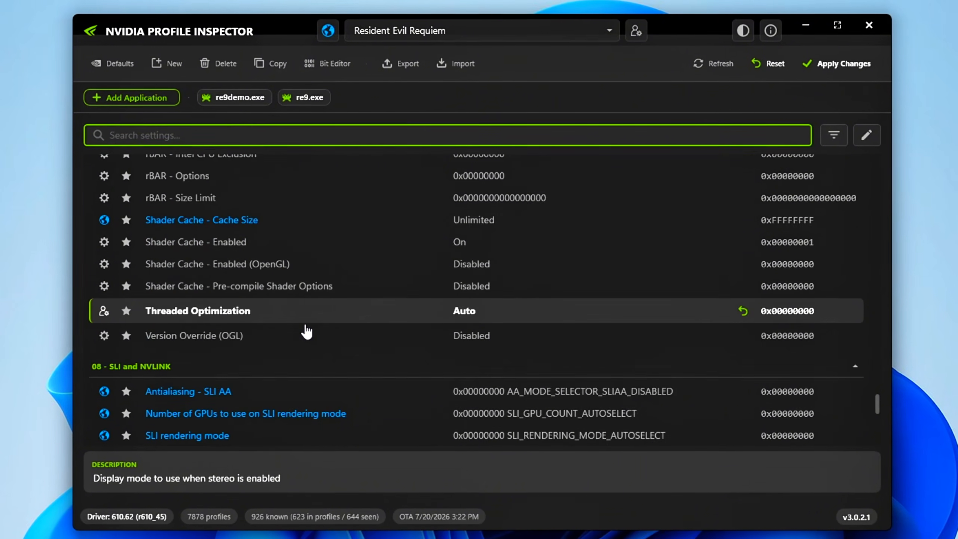
scroll(305, 331, "up", 7)
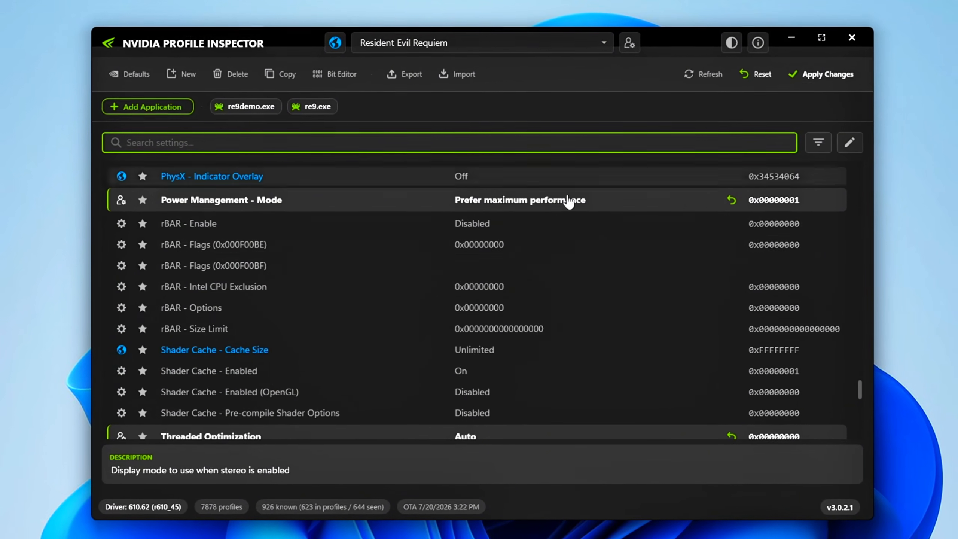
scroll(574, 265, "up", 3)
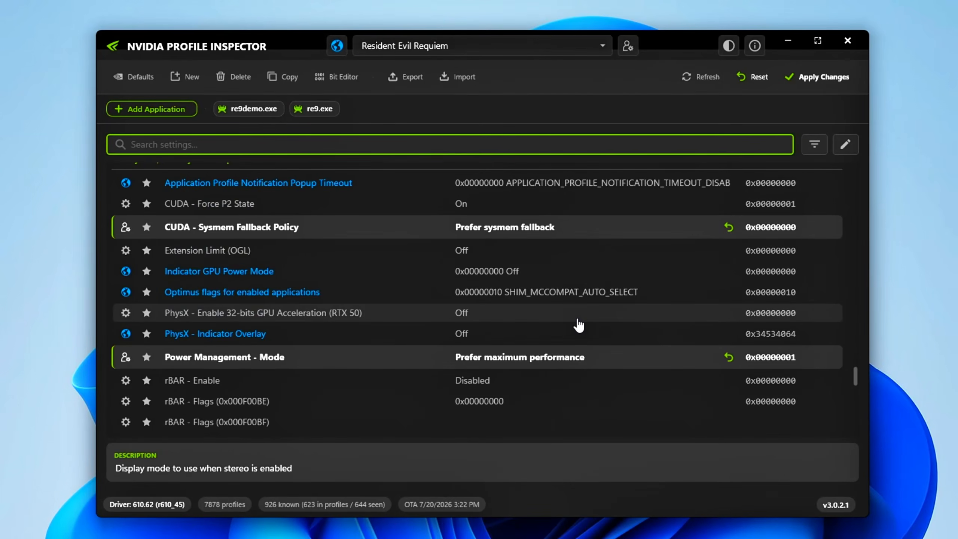
Filter the settings by "REBAR" and set rBAR - Enable to Enabled
type("REBAR")
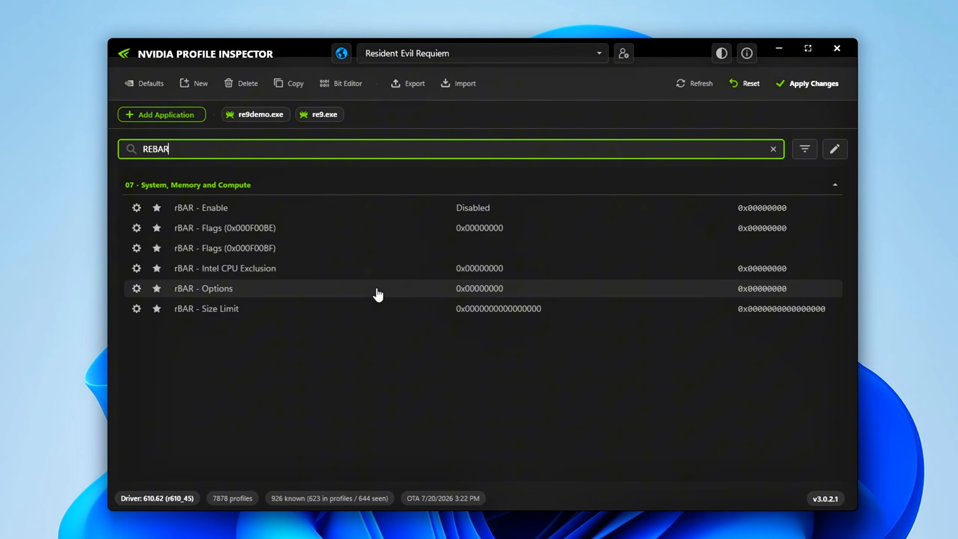
left_click(306, 386)
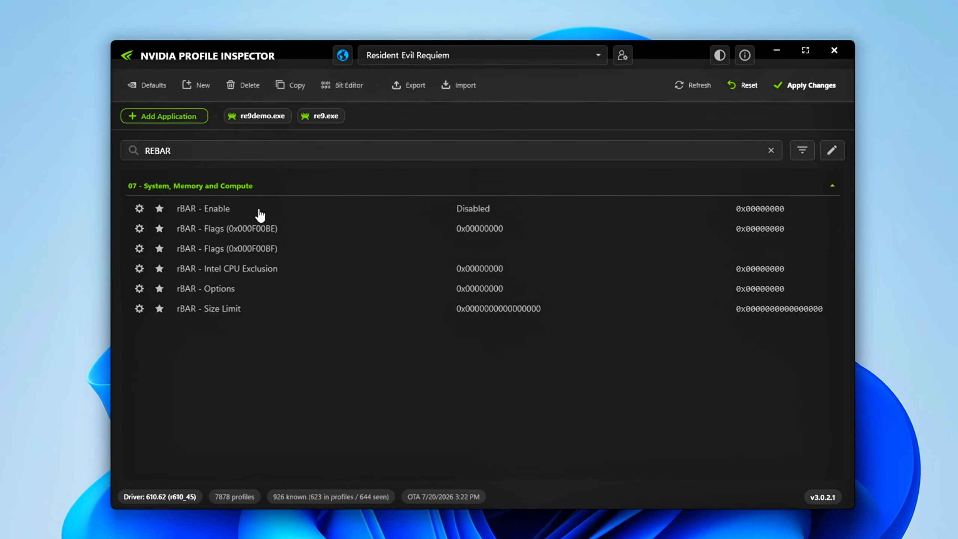
left_click(510, 212)
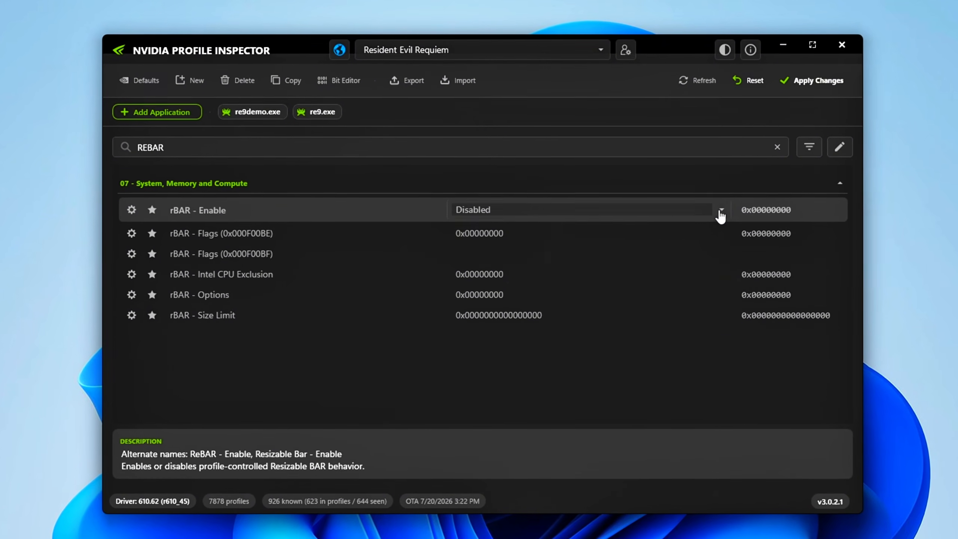
left_click(721, 211)
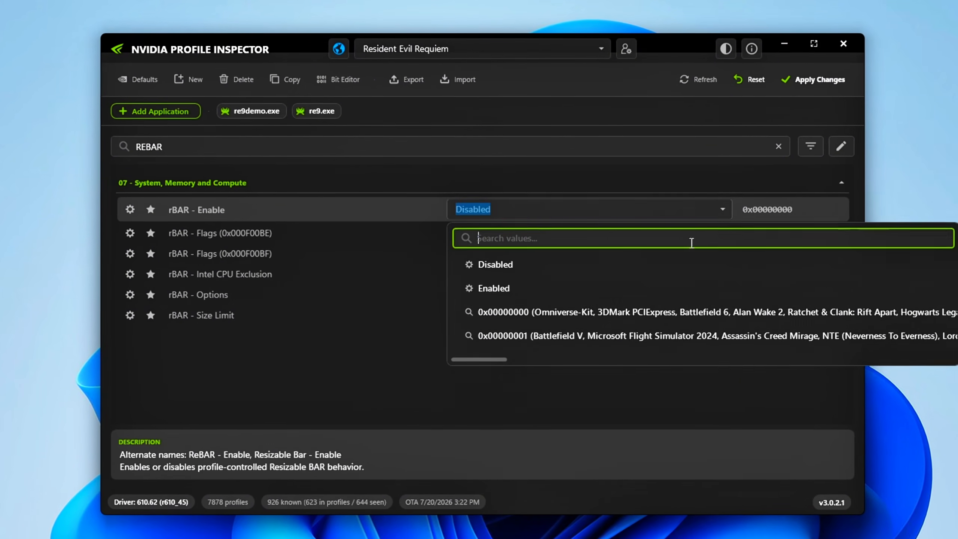
left_click(536, 288)
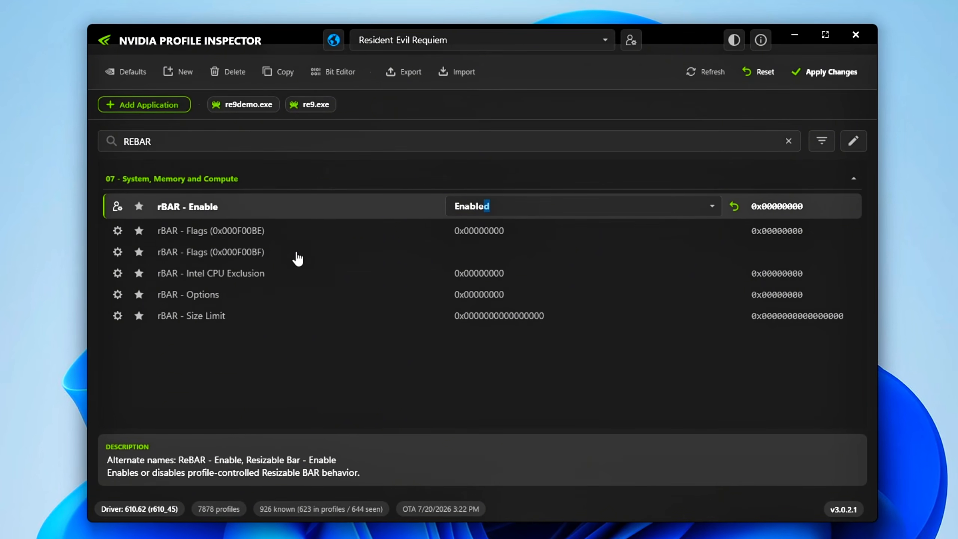
Inspect the values offered for rBAR - Flags (0x000F00BE) without choosing one
left_click(245, 237)
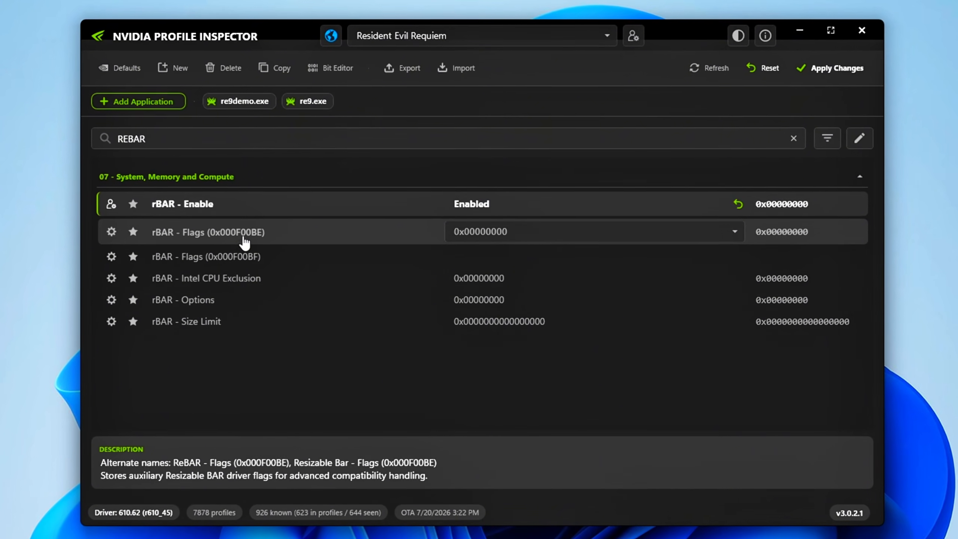
left_click(716, 227)
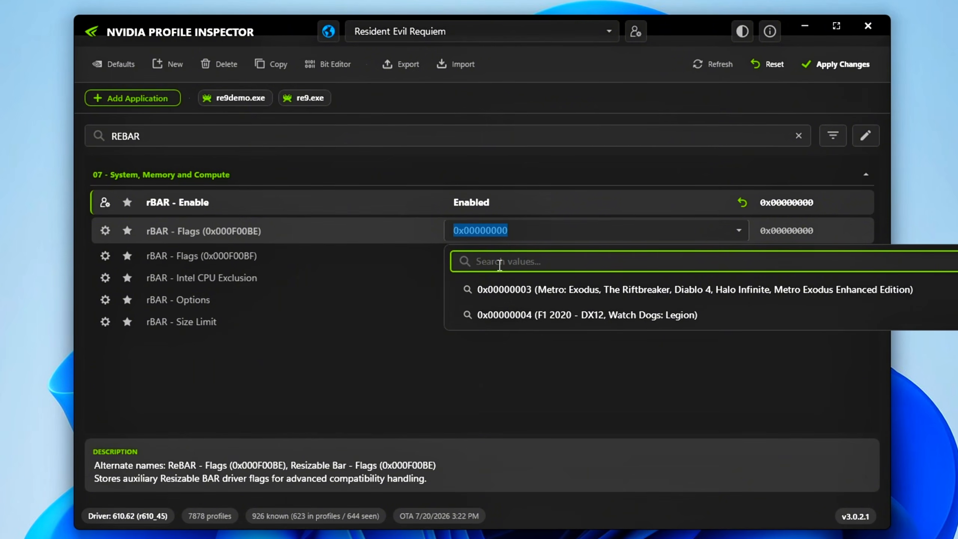
left_click(445, 332)
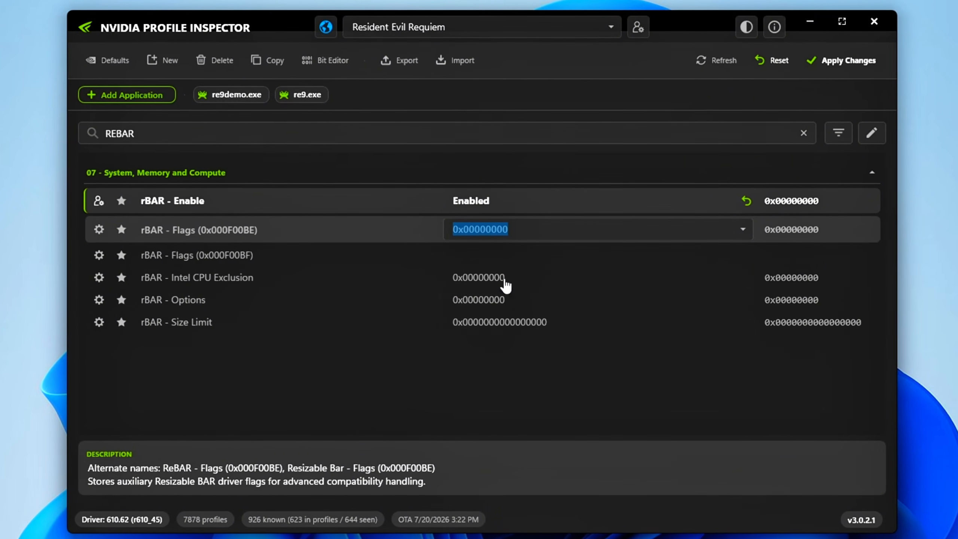
Set rBAR - Size Limit to 4GB
left_click(403, 325)
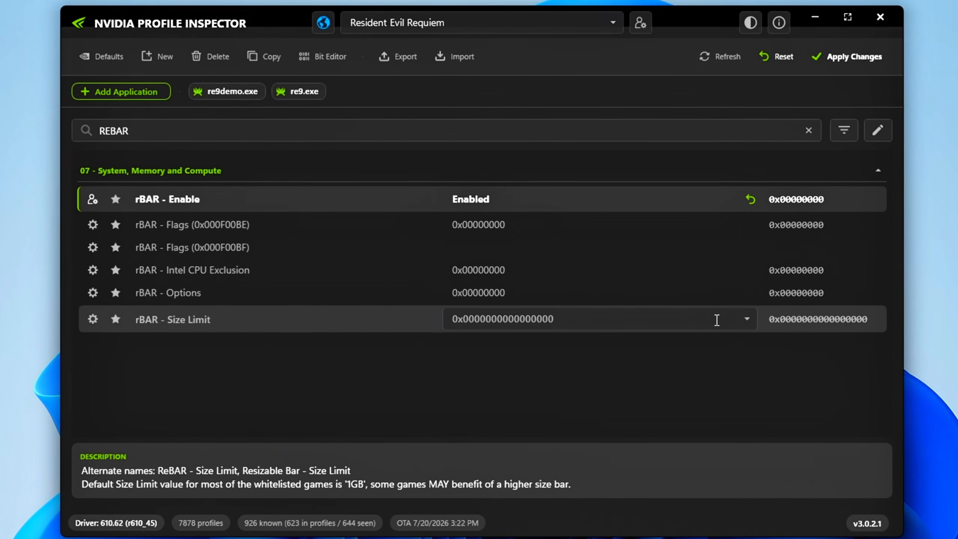
left_click(747, 320)
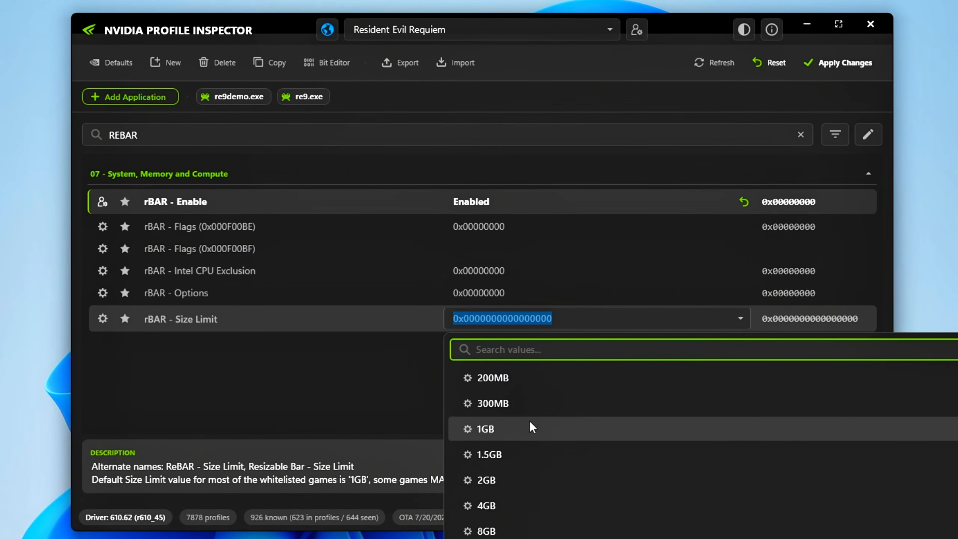
left_click(501, 510)
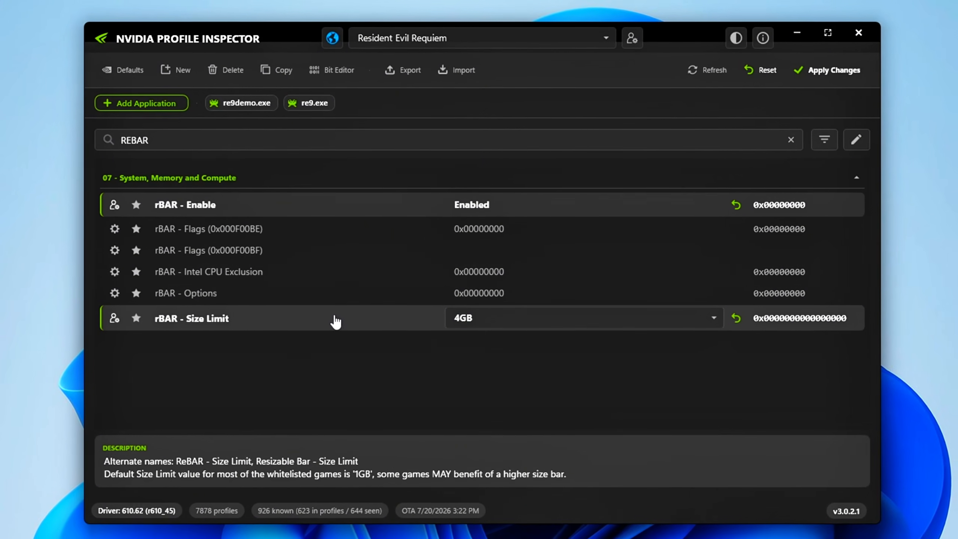
Inspect the values offered for rBAR - Options and the prompt for restoring the profile to NVIDIA driver defaults, declining the restore
left_click(702, 294)
left_click(712, 293)
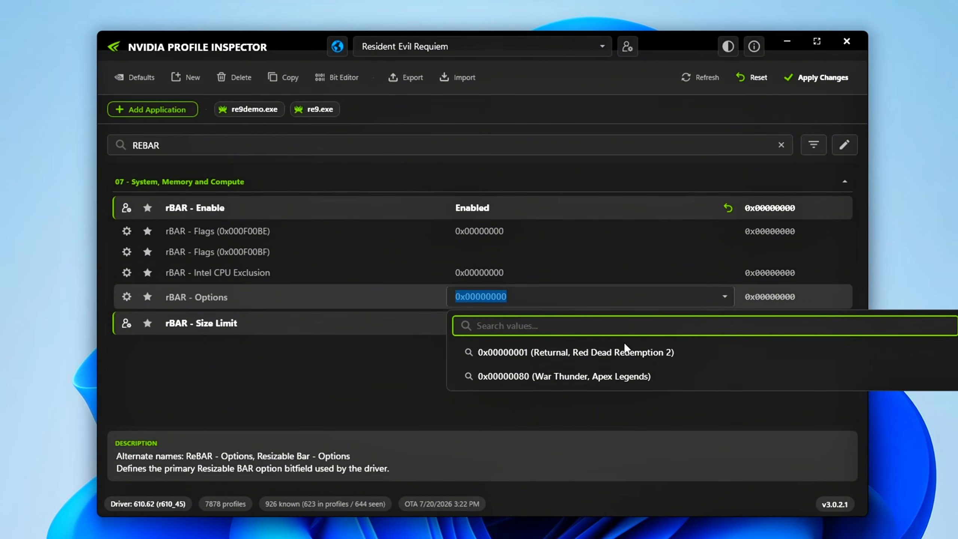
left_click(338, 380)
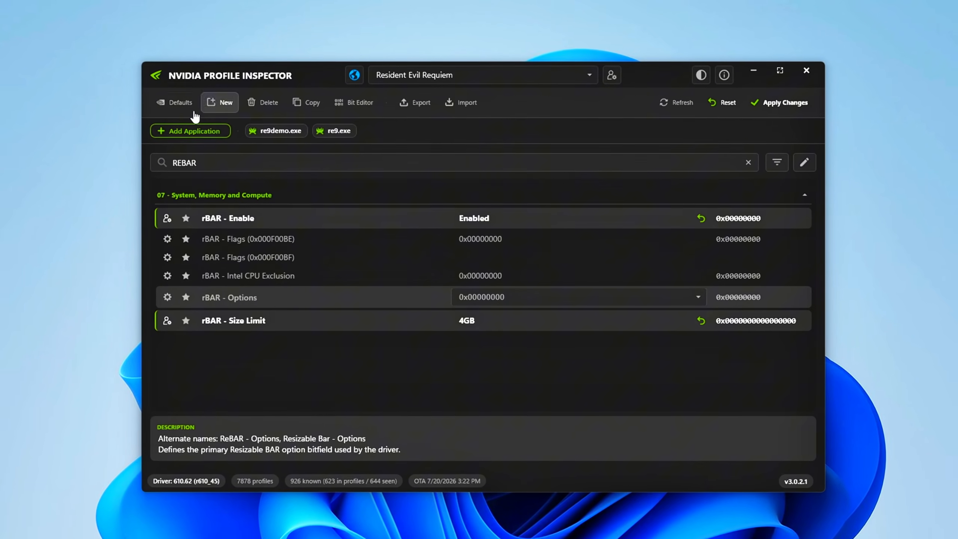
left_click(175, 102)
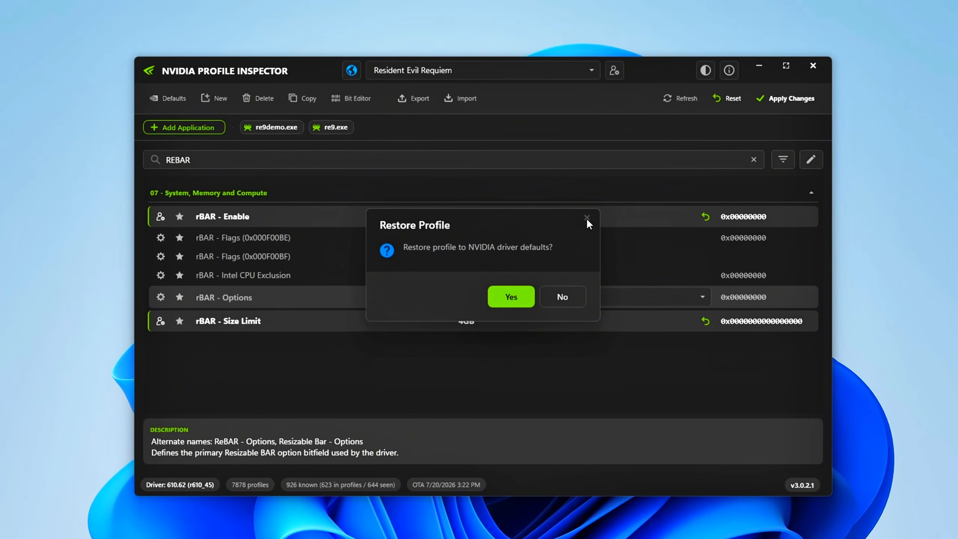
left_click(571, 297)
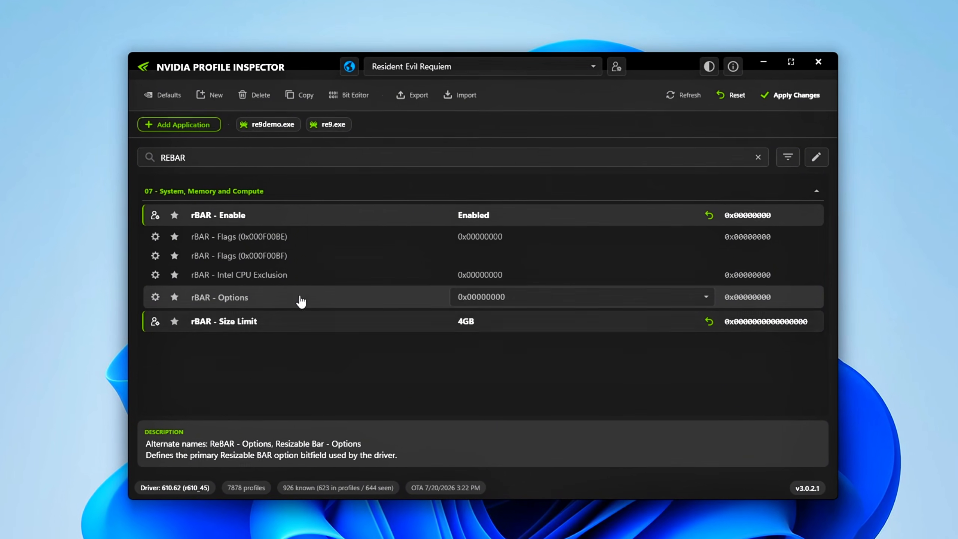
Clear the "REBAR" filter and apply the changes to the Resident Evil Requiem profile
left_click(759, 158)
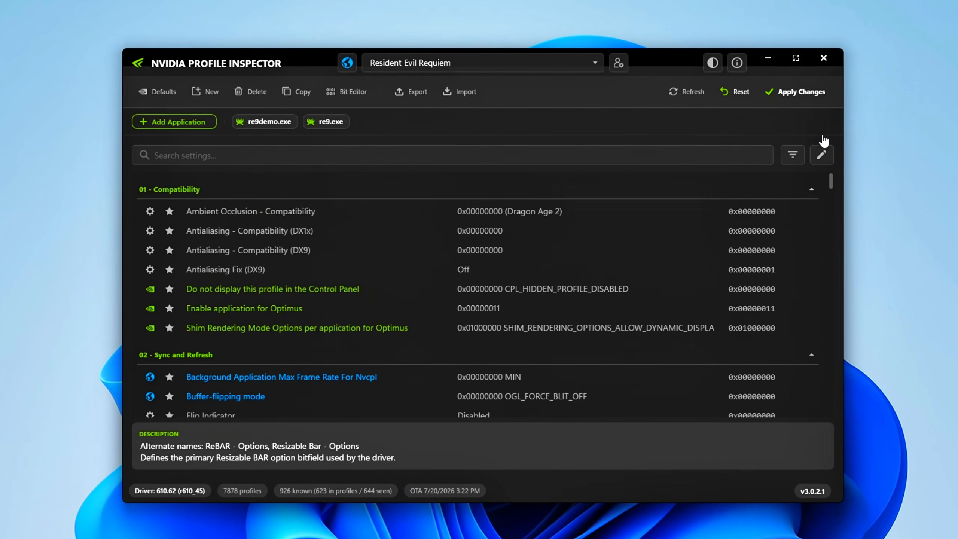
left_click(794, 95)
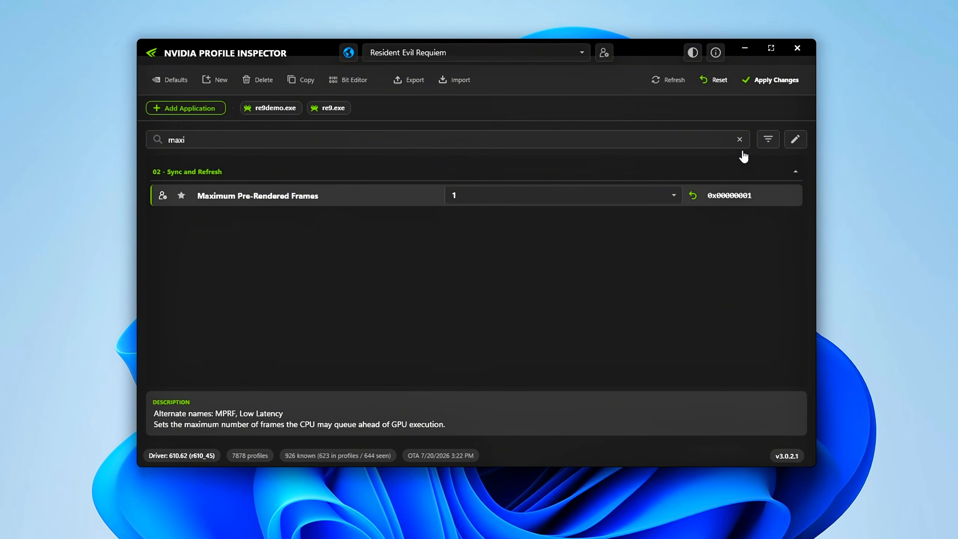
Clear the "maxi" filter and review the Sync and Refresh settings around Frame Rate Limiter V3
left_click(739, 139)
scroll(813, 165, "down", 5)
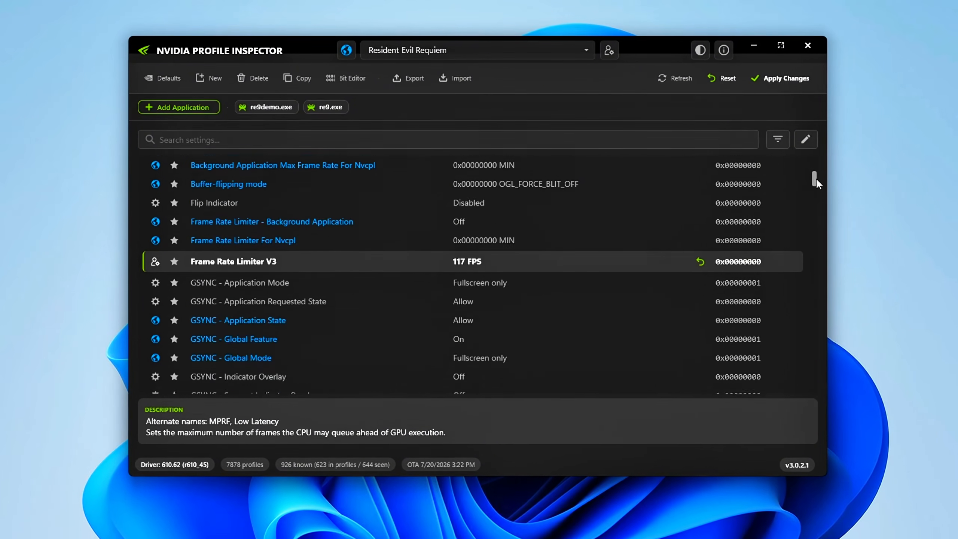
mouse_move(816, 184)
left_mouse_down()
mouse_move(816, 206)
mouse_move(817, 186)
left_mouse_up()
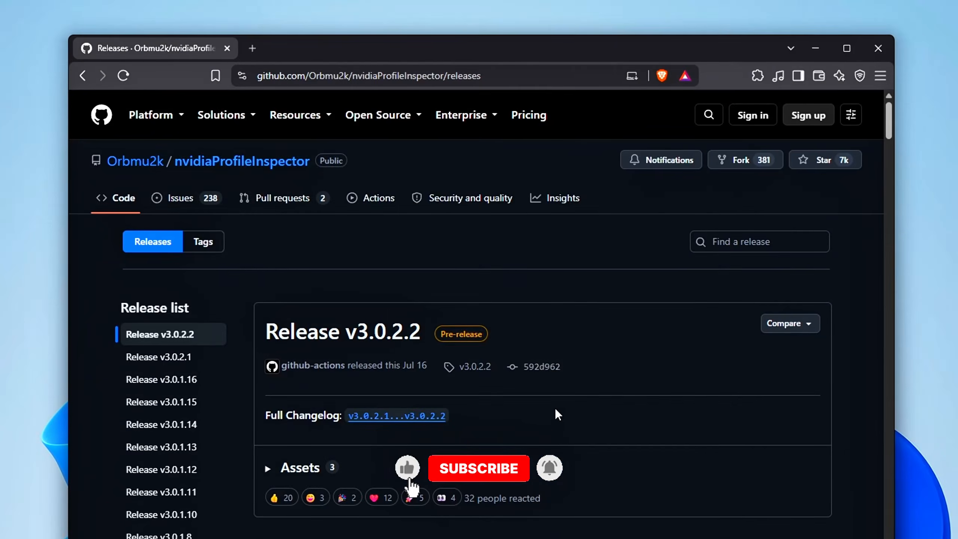
On the nvidiaProfileInspector GitHub releases page in the browser, start downloading nvidiaProfileInspector.zip from the latest release, v3.0.2.1
scroll(460, 384, "down", 5)
left_click_drag(461, 362, 439, 365)
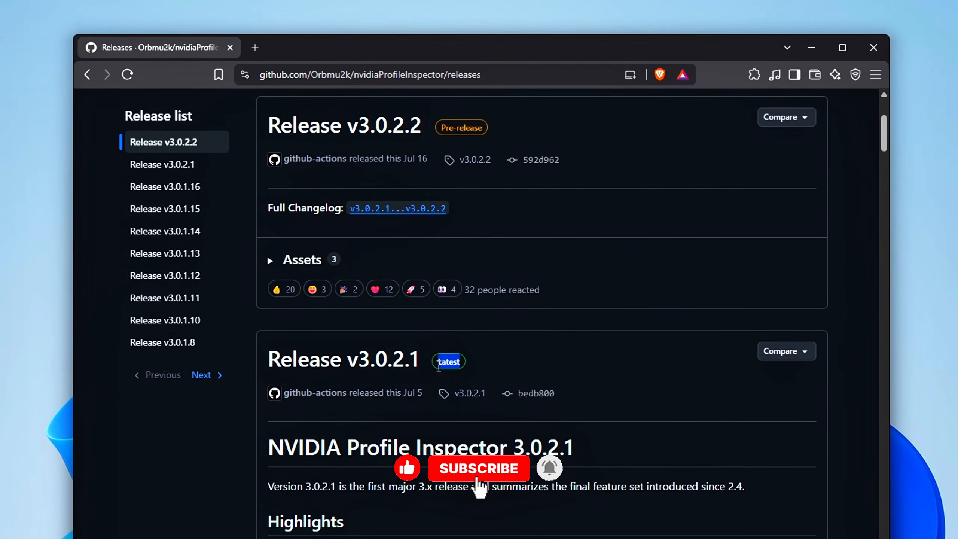
left_click(439, 366)
scroll(449, 362, "down", 3)
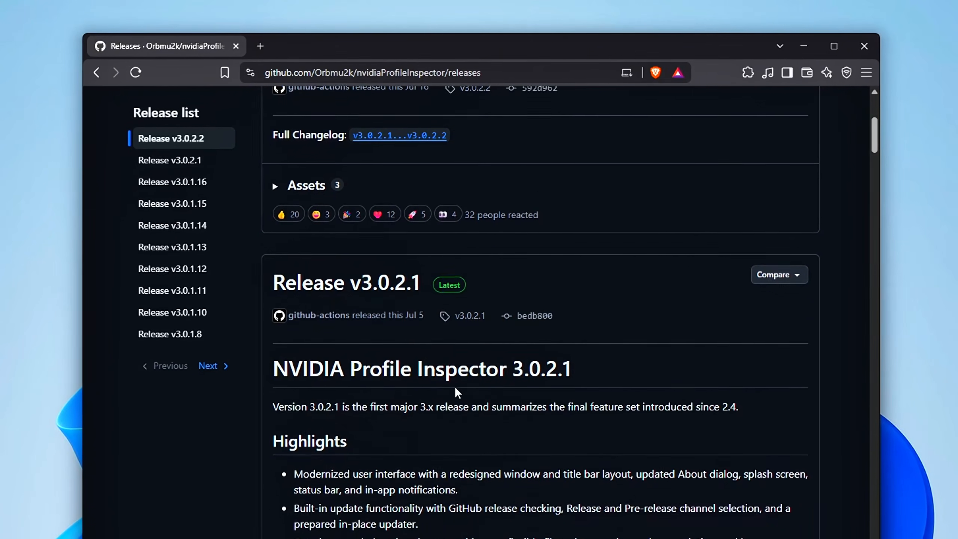
scroll(279, 434, "down", 15)
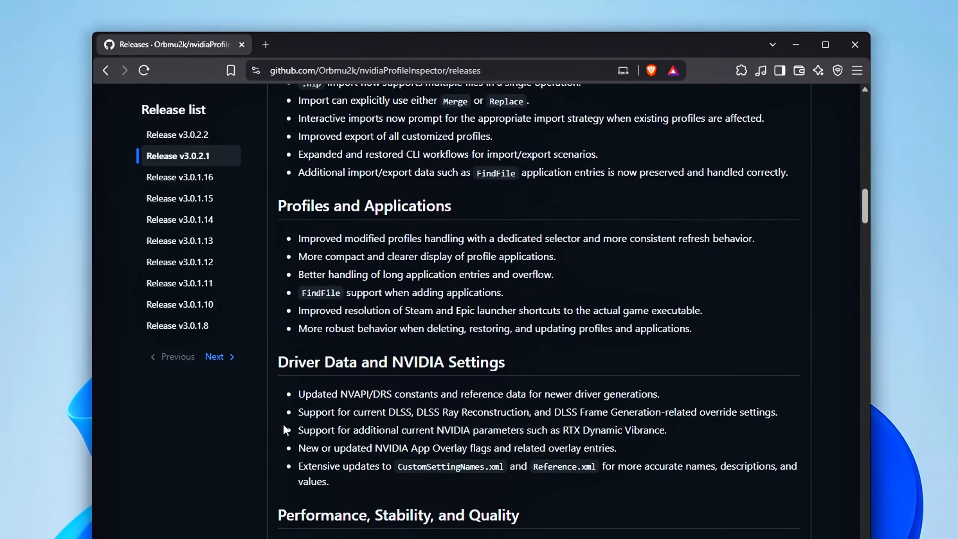
scroll(283, 424, "down", 12)
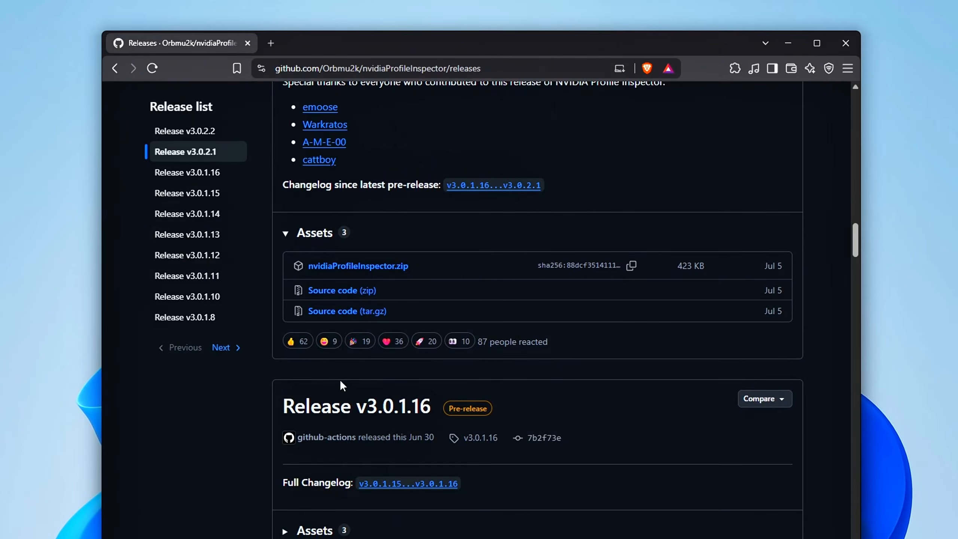
left_click(370, 269)
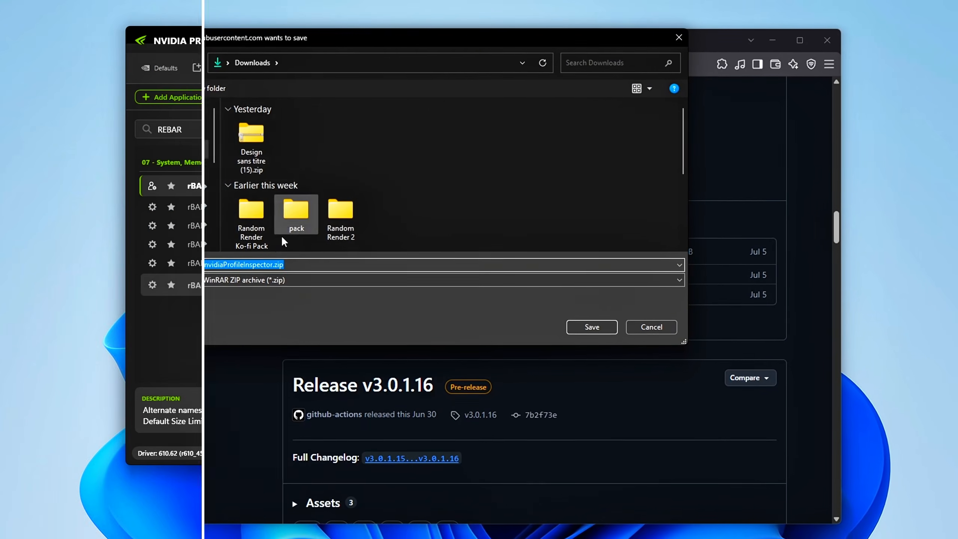
Back in NVIDIA Profile Inspector, set rBAR - Size Limit to 4GB and check the values offered for rBAR - Options without choosing one
left_click(500, 296)
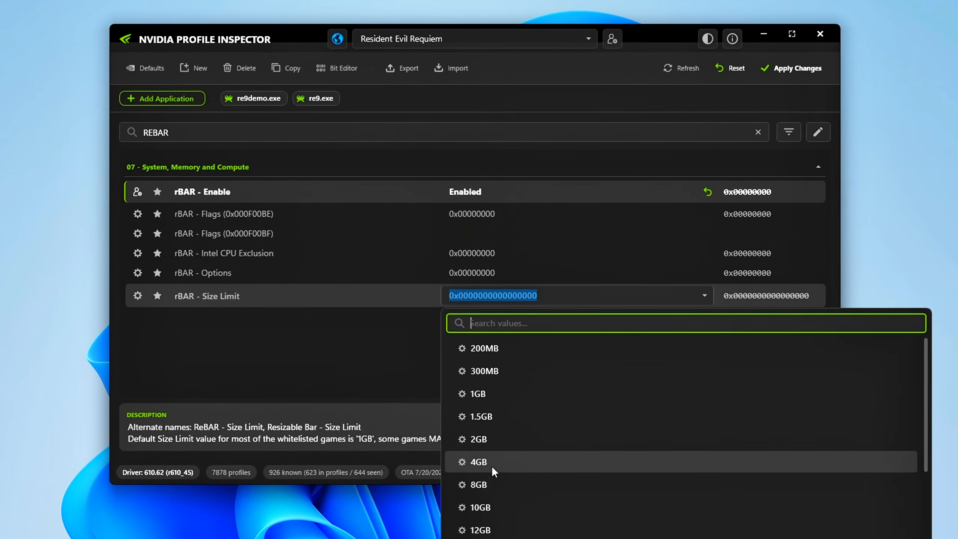
left_click(491, 466)
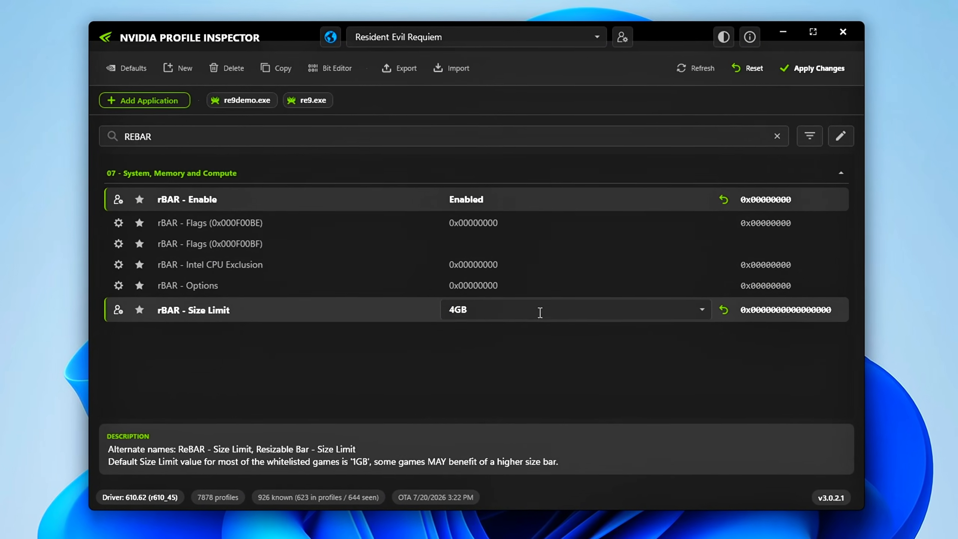
left_click(699, 286)
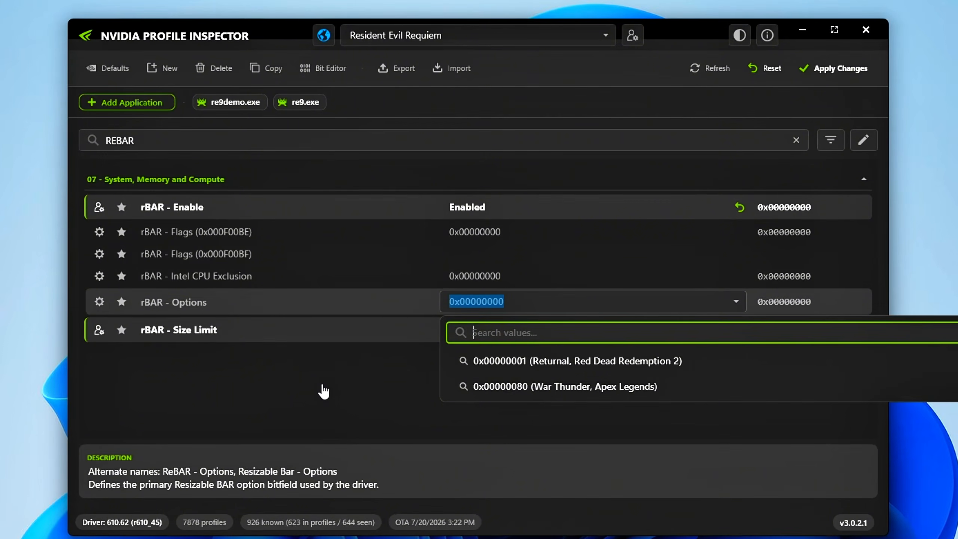
left_click(324, 392)
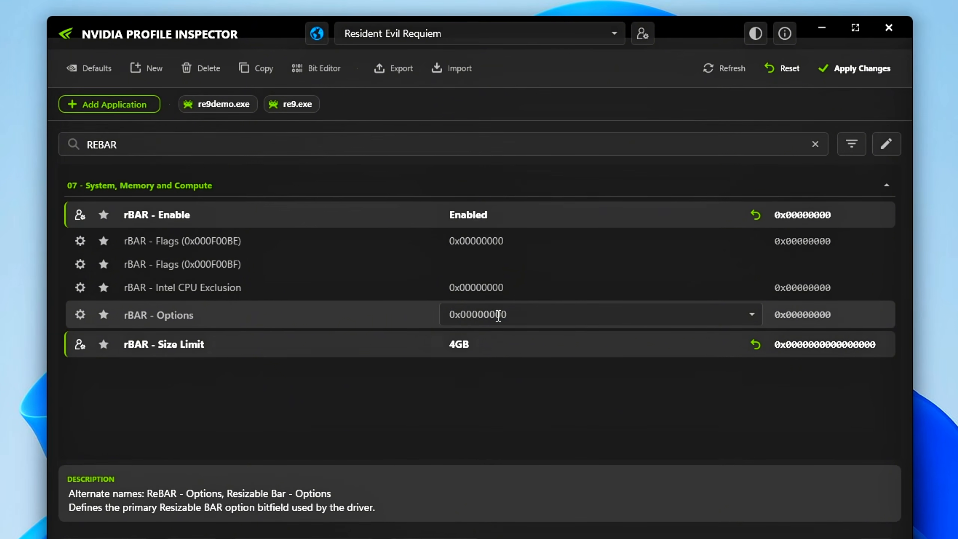